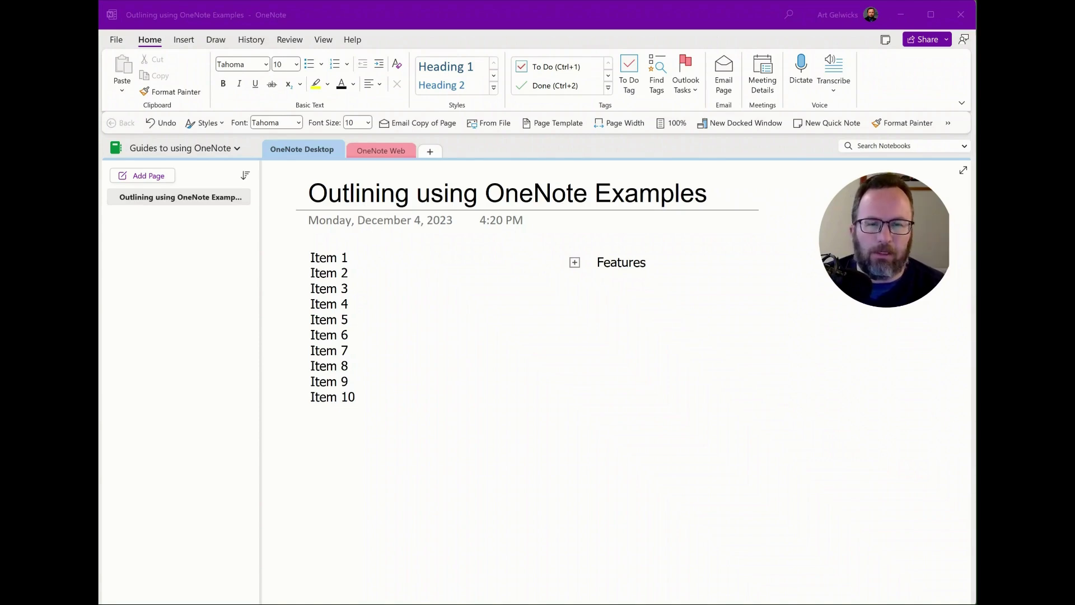
Step: Expand the Features heading to reveal its seven numbered sub-items
double_click(574, 262)
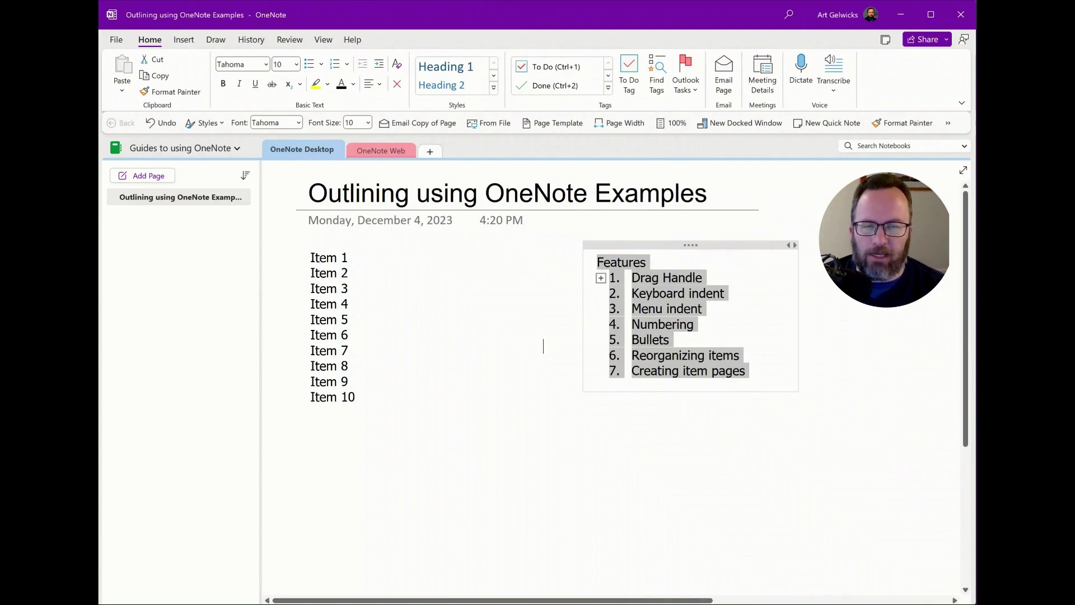
left_click(543, 343)
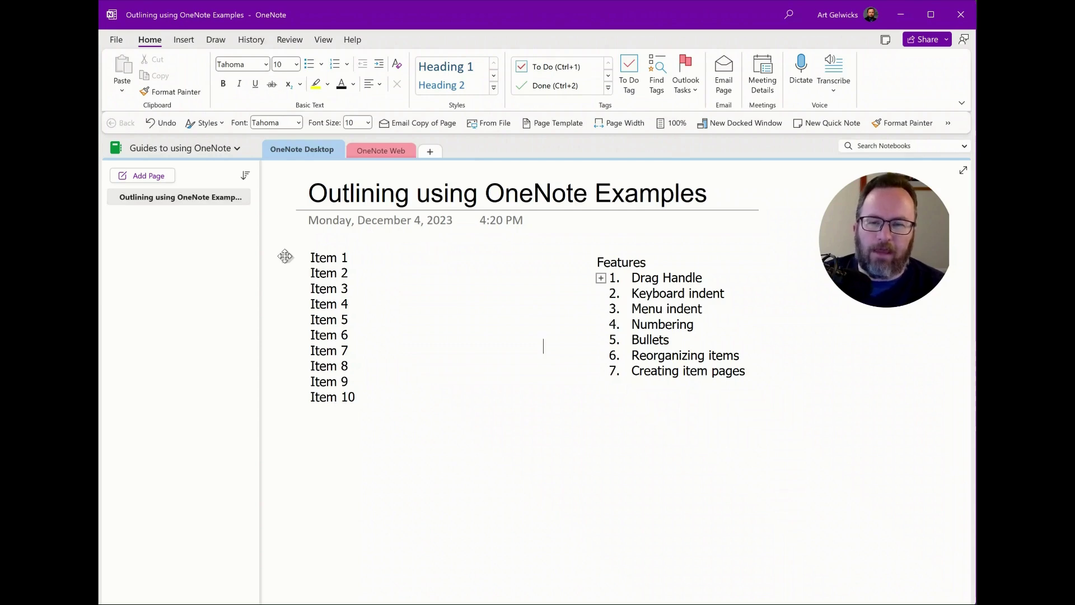
Step: Indent Item 2 under Item 1 and Item 4 under Item 3, leaving Item 5 two levels deep
mouse_move(285, 255)
left_mouse_down()
mouse_move(285, 355)
mouse_move(291, 248)
left_mouse_up()
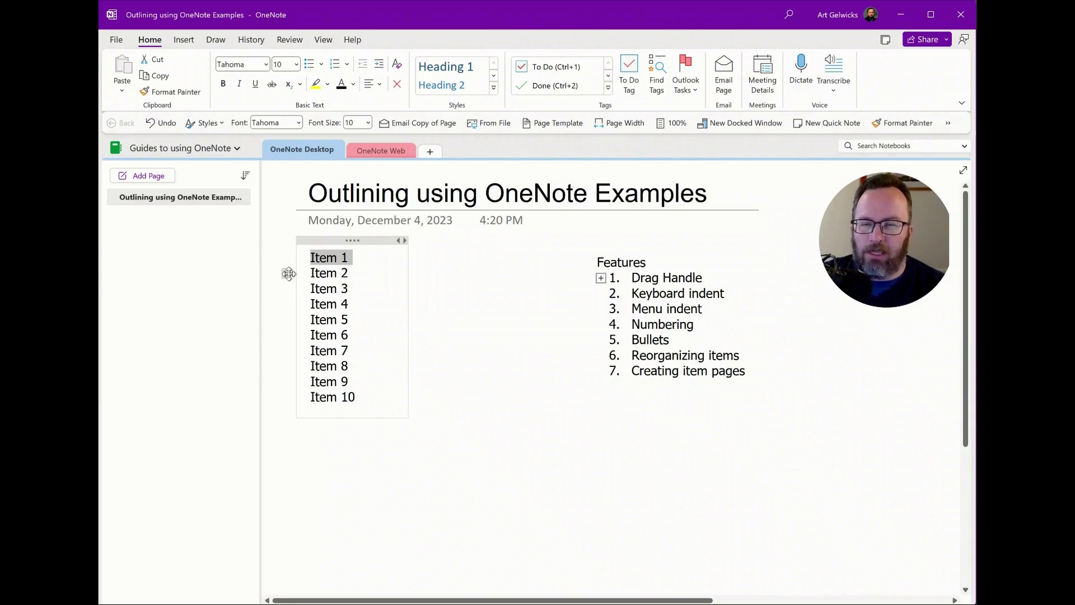
left_click_drag(287, 274, 332, 274)
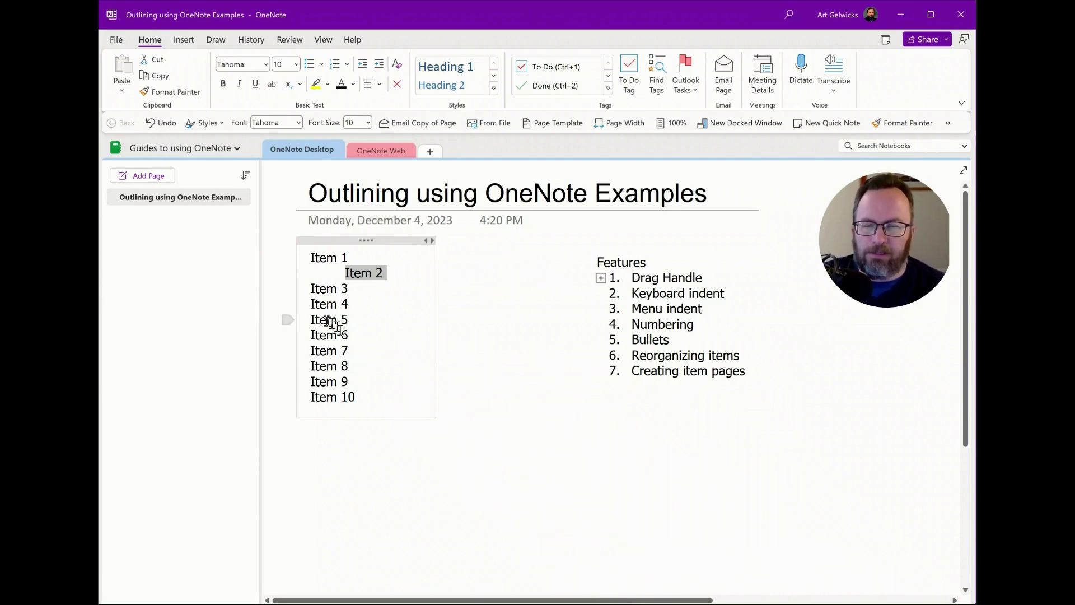
left_click_drag(289, 304, 365, 318)
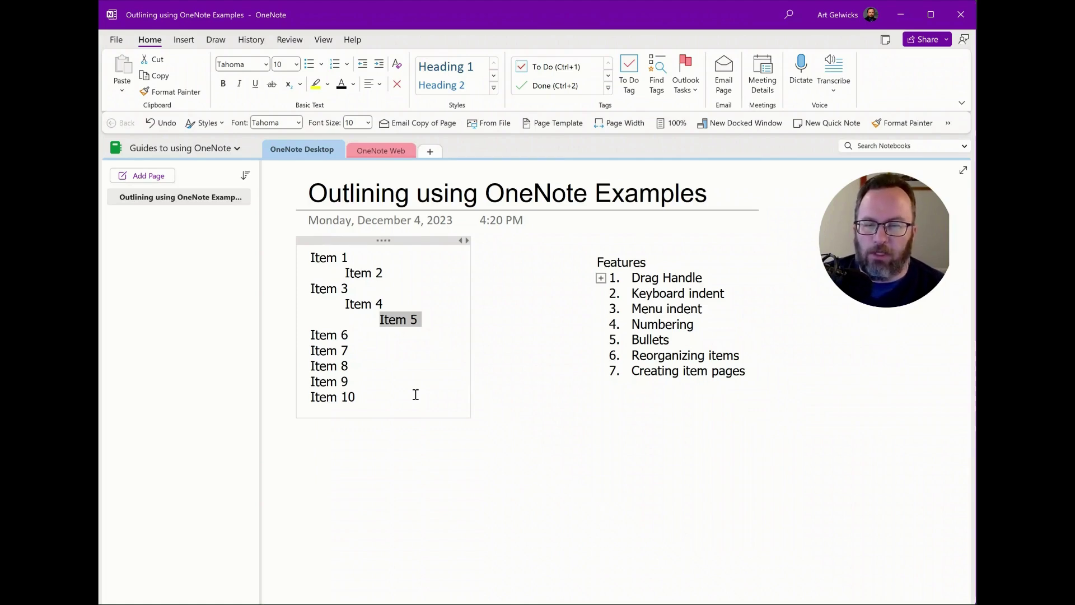
Step: Indent Item 7 and Item 8 one level under Item 6, undoing an accidental table conversion
left_click(348, 335)
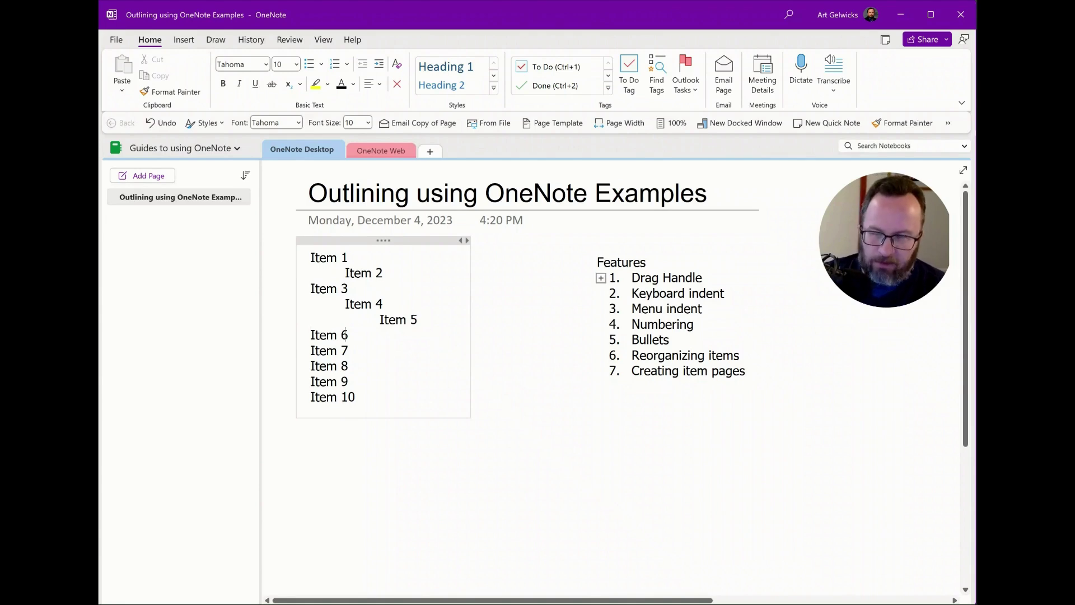
key("Tab")
key("shift+Tab")
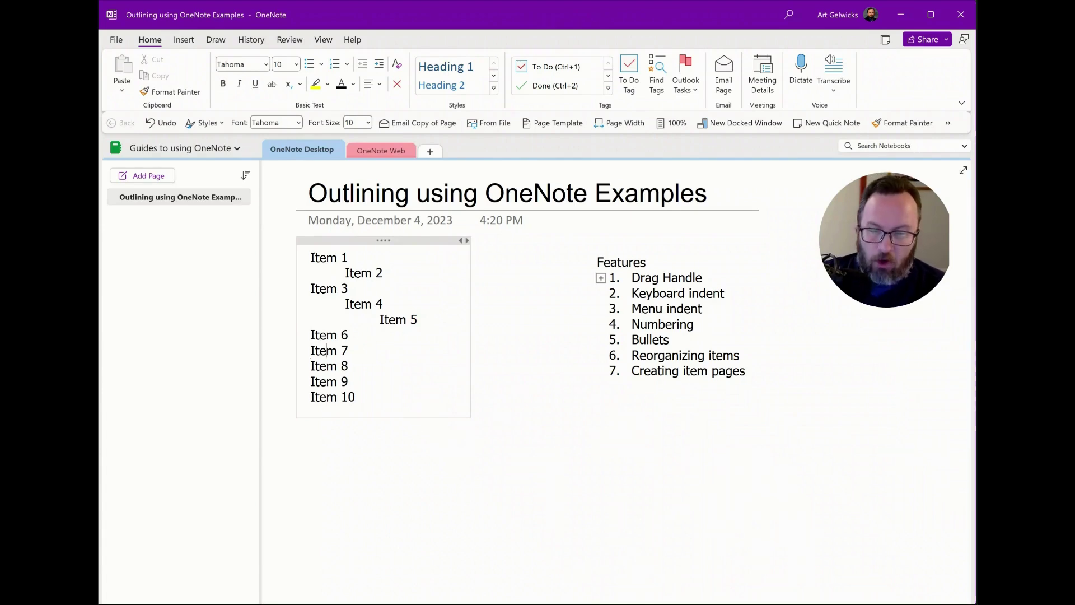
key("Tab")
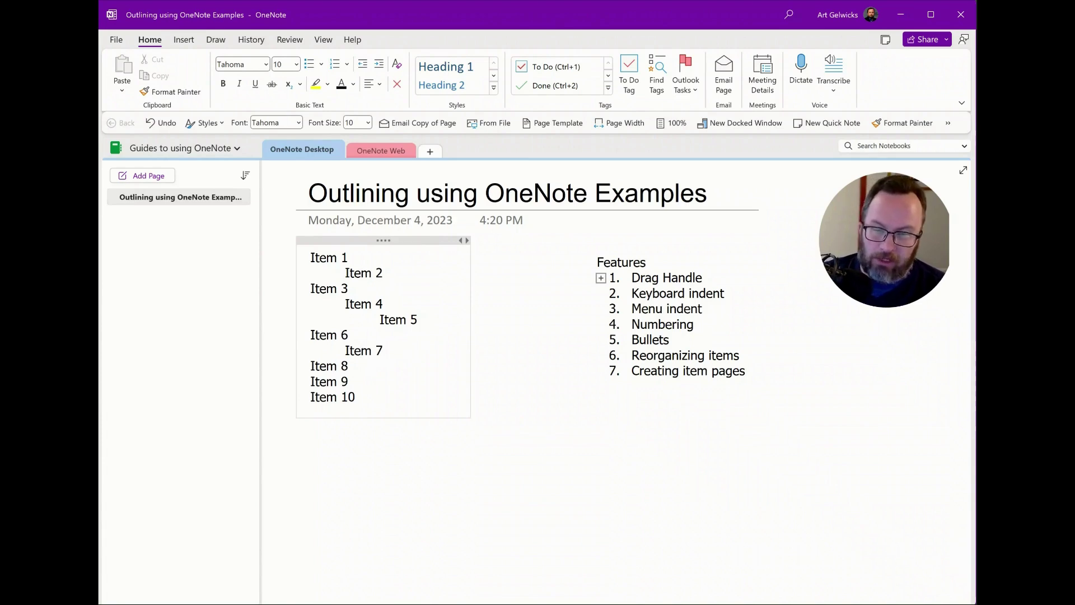
key("shift+Tab")
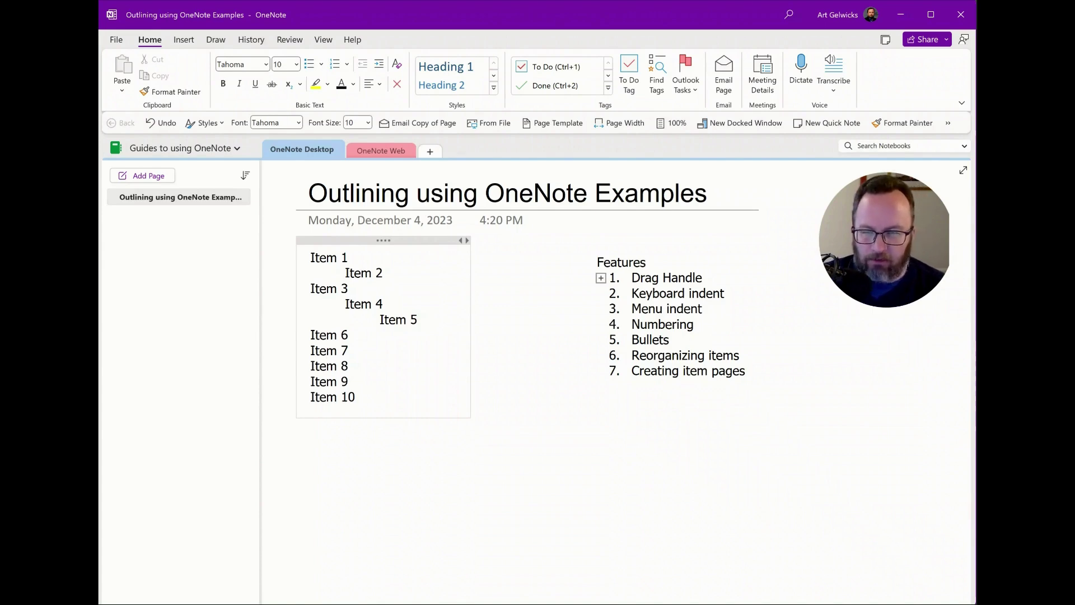
key("Tab")
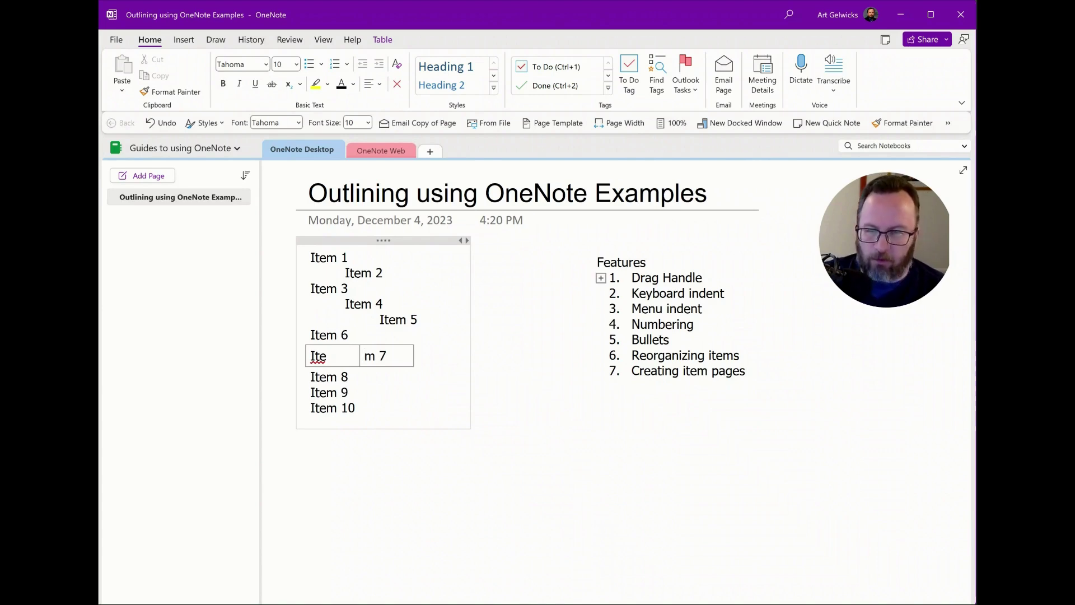
key("ctrl+z")
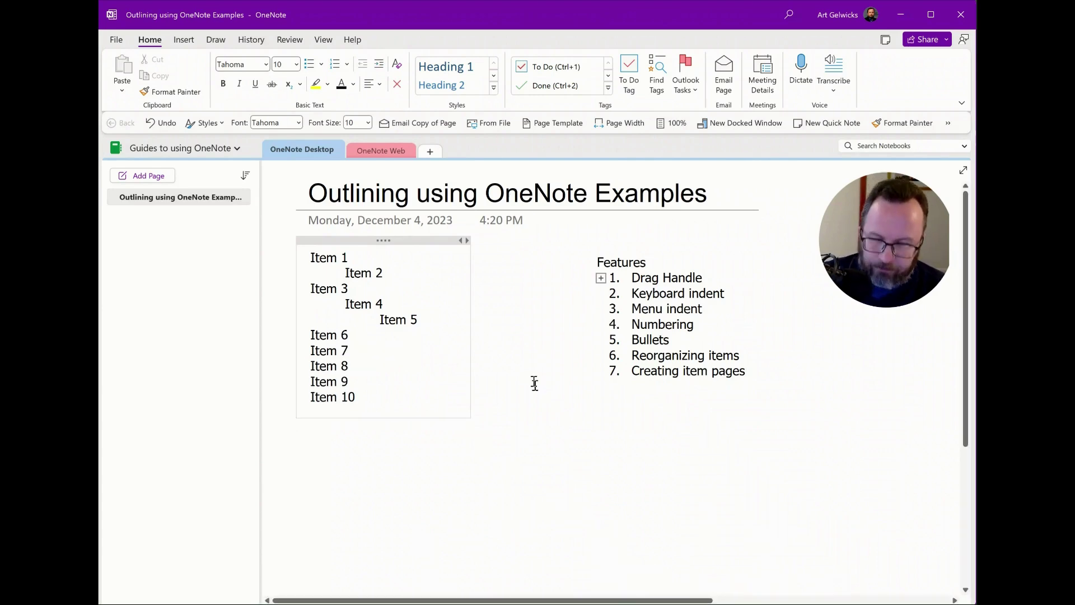
key("alt+shift+Right")
key("Down")
key("alt+shift+Right")
key("Down")
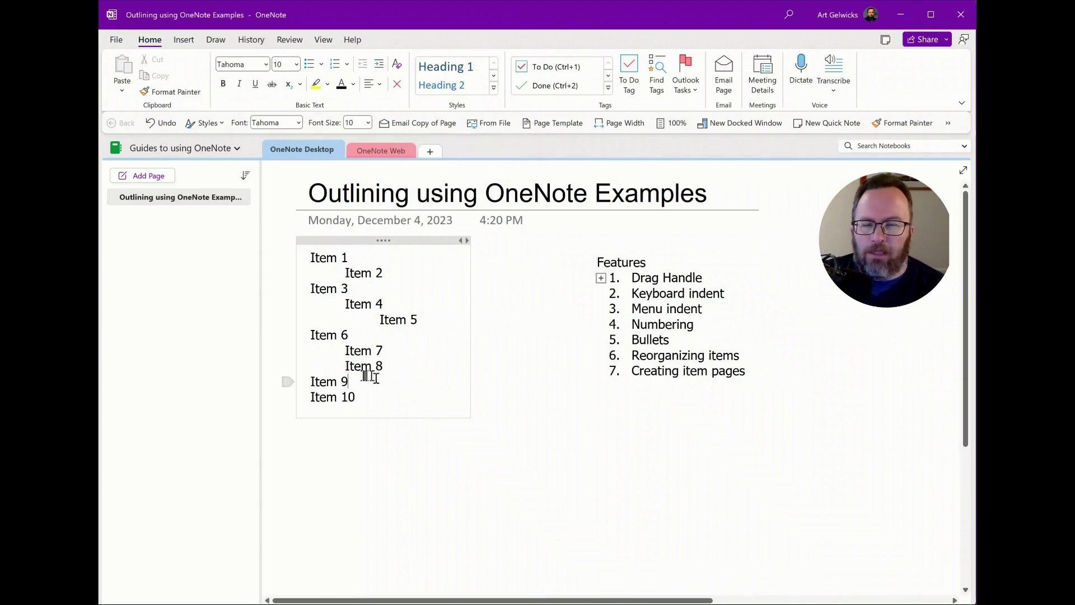
Step: Apply multilevel numbering to all ten outline items
left_click(374, 399)
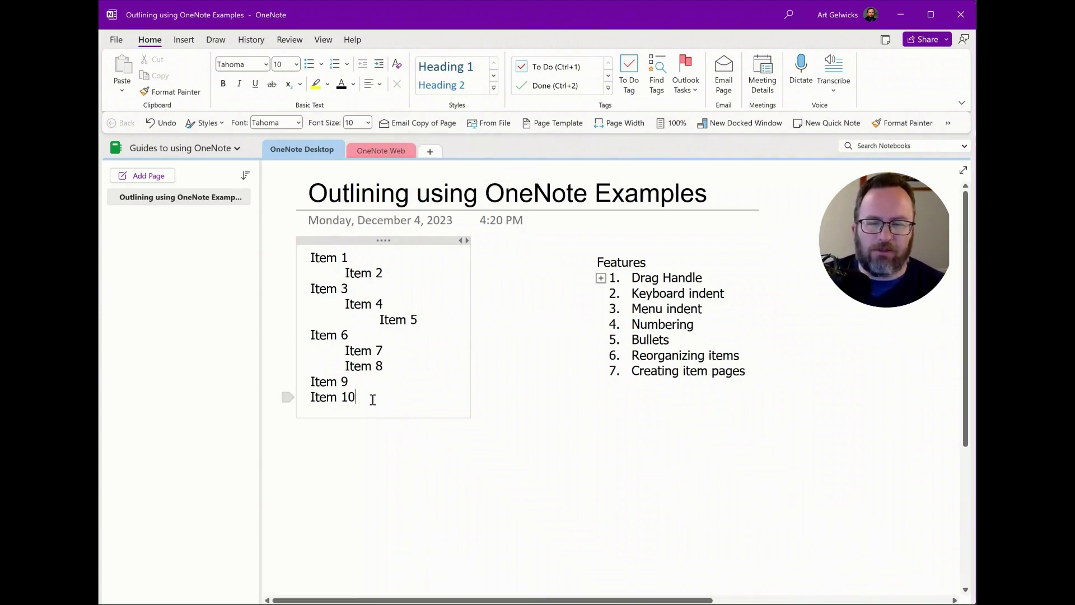
left_click_drag(373, 400, 310, 262)
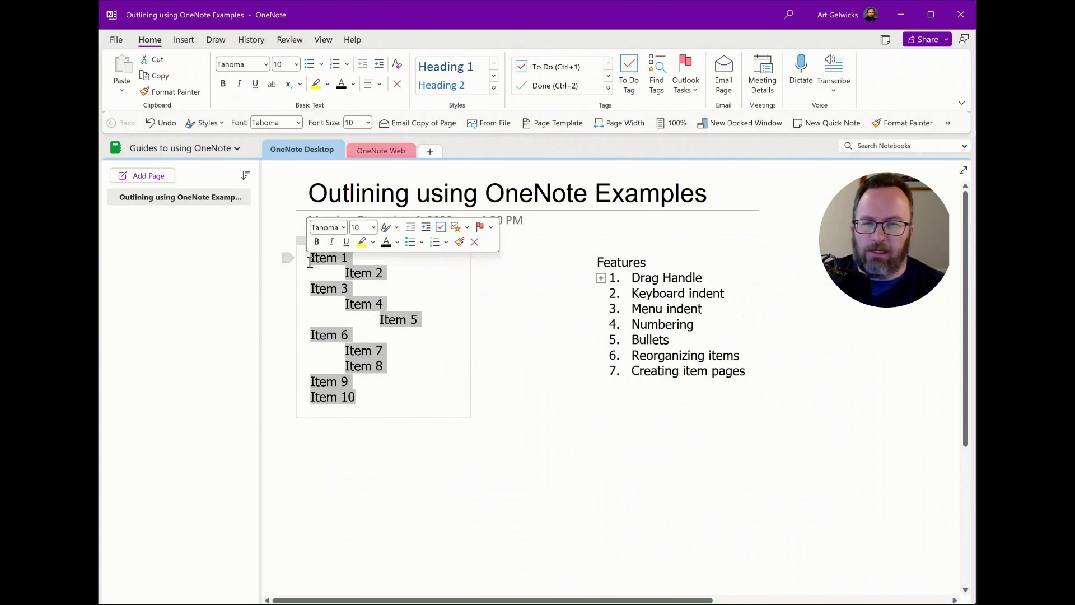
left_click(336, 65)
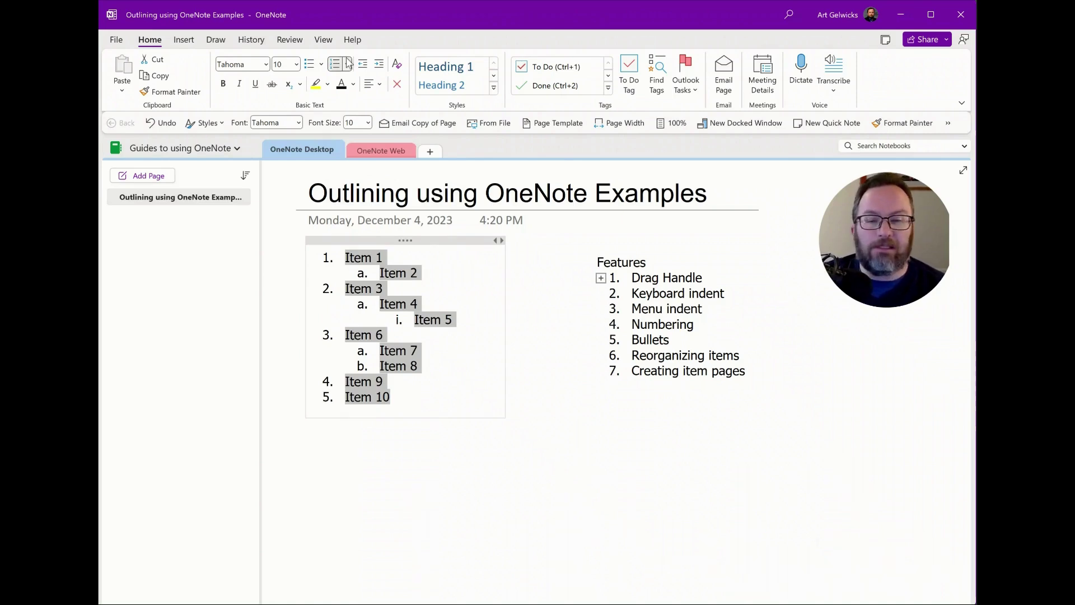
Step: Move Item 4 with Item 5 up under Item 1, right after Item 2
left_click(417, 365)
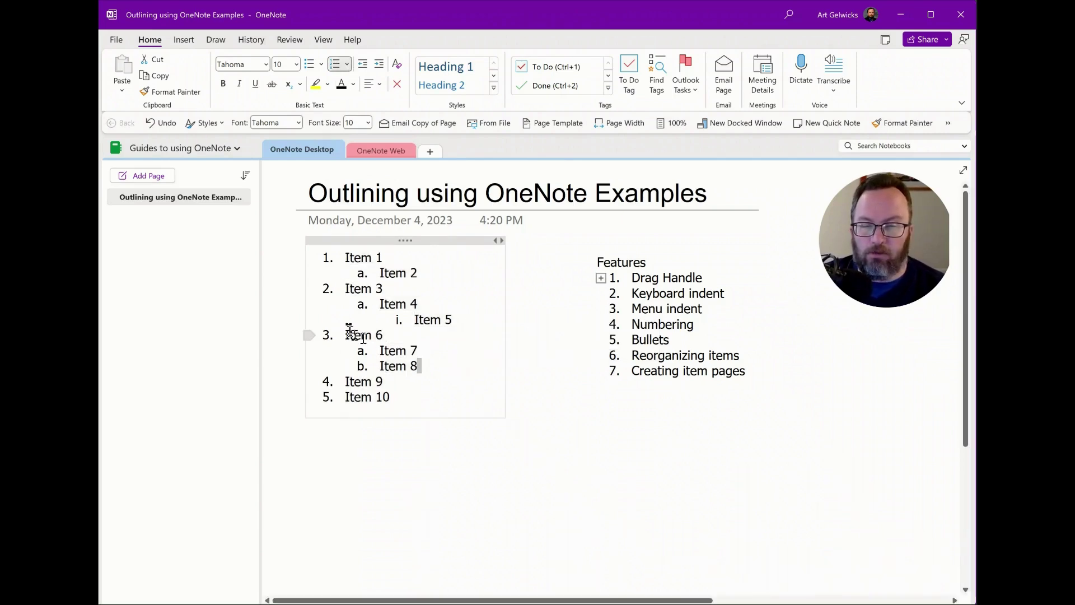
mouse_move(352, 304)
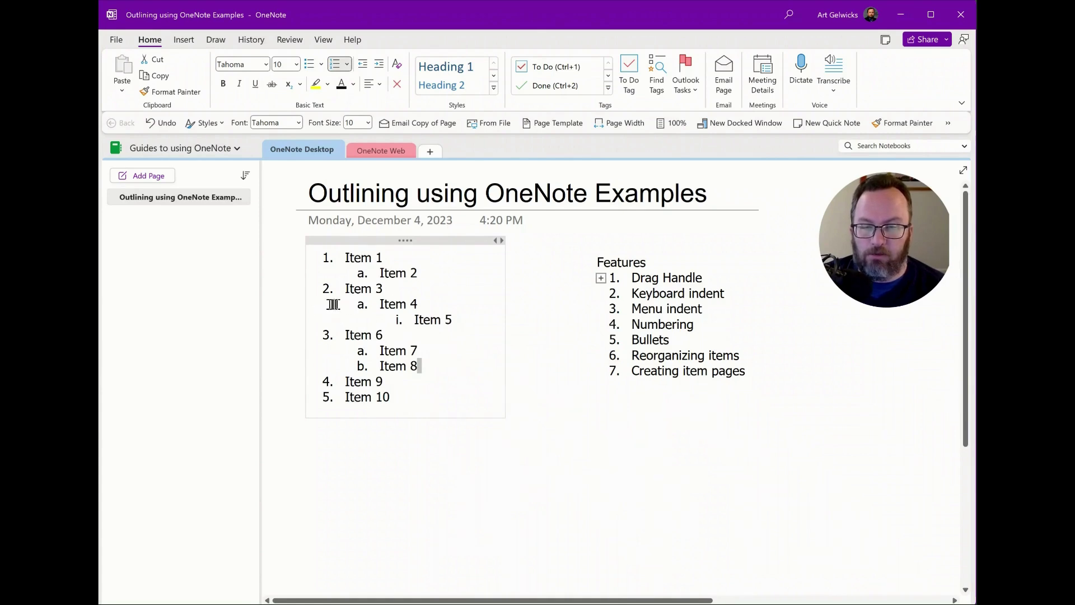
left_click_drag(347, 304, 349, 280)
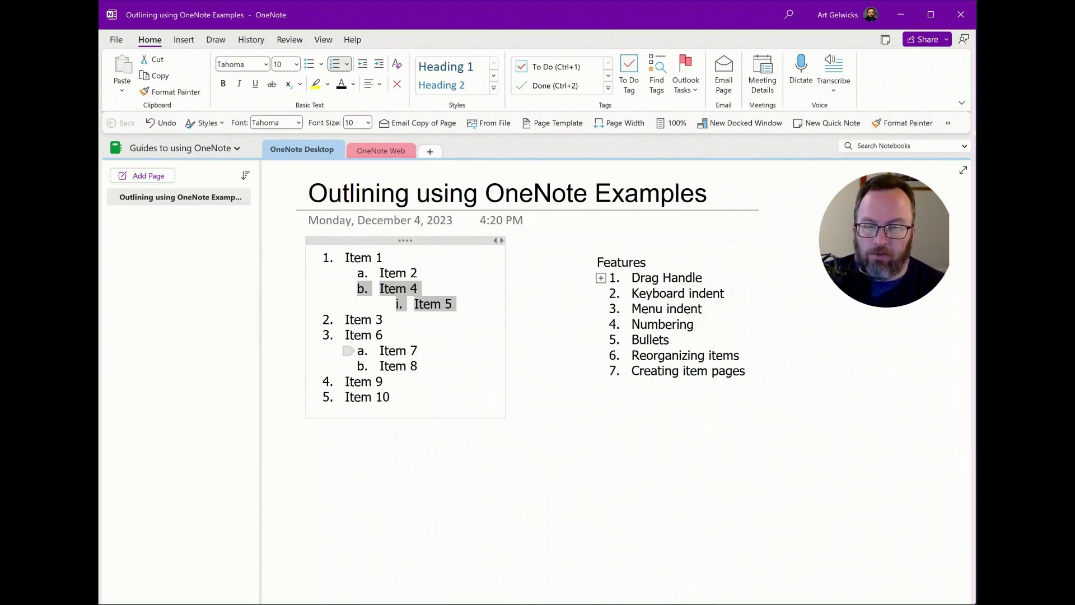
Step: Add two numbered 'Next Item' lines below Item 10
left_click(451, 400)
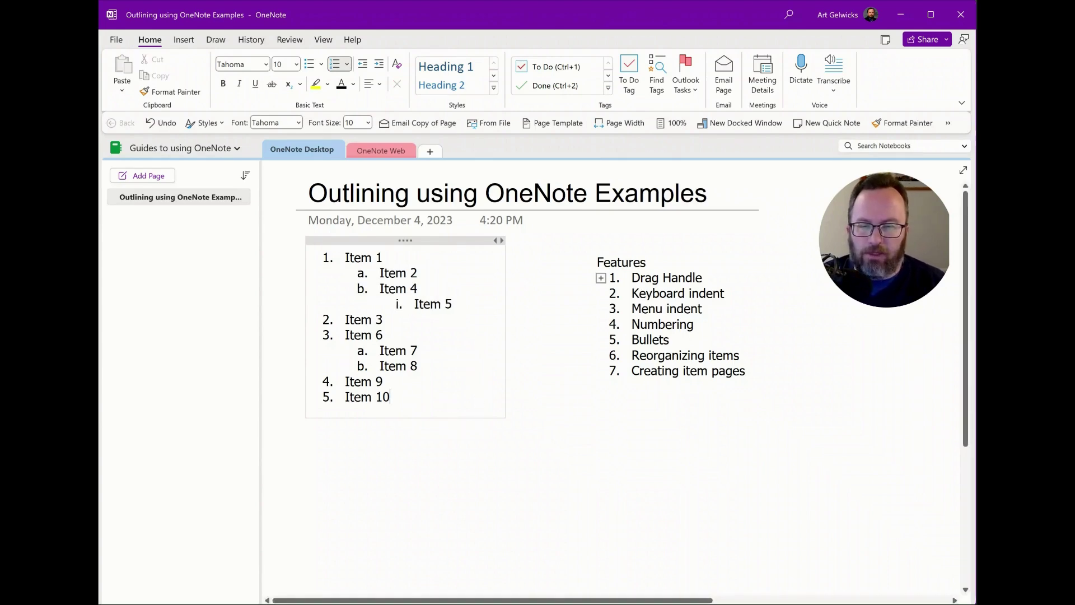
key("Return")
key("Return")
key("Return")
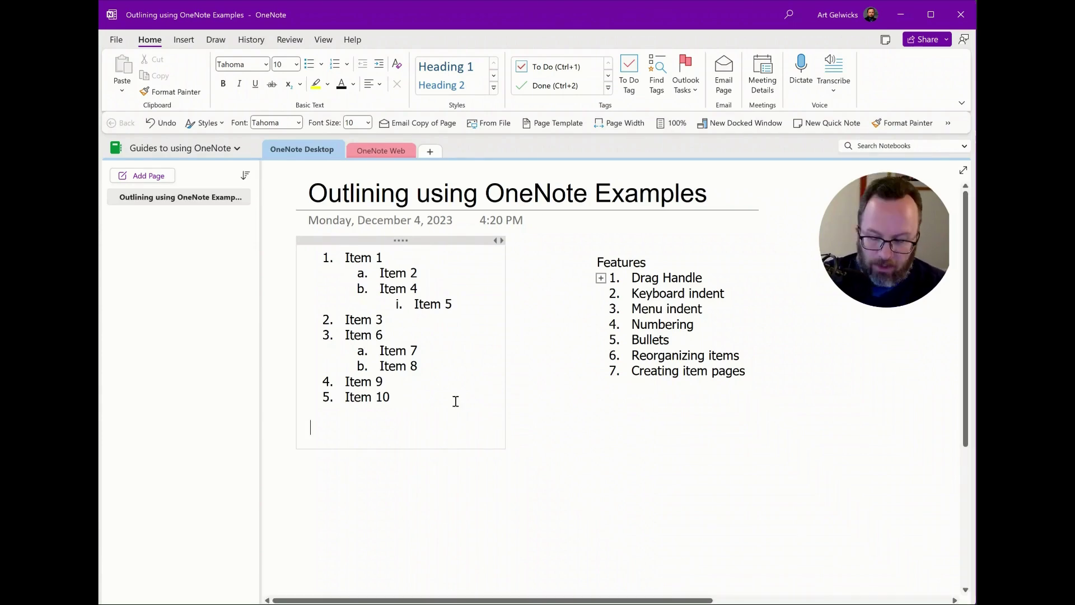
type("1. ")
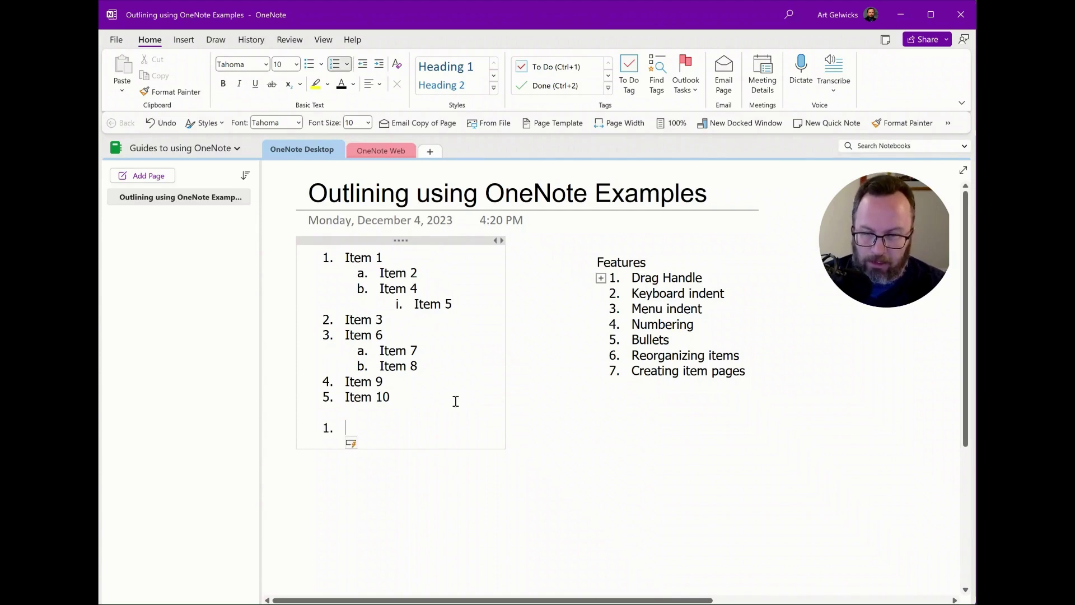
type("Next Item")
key("Return")
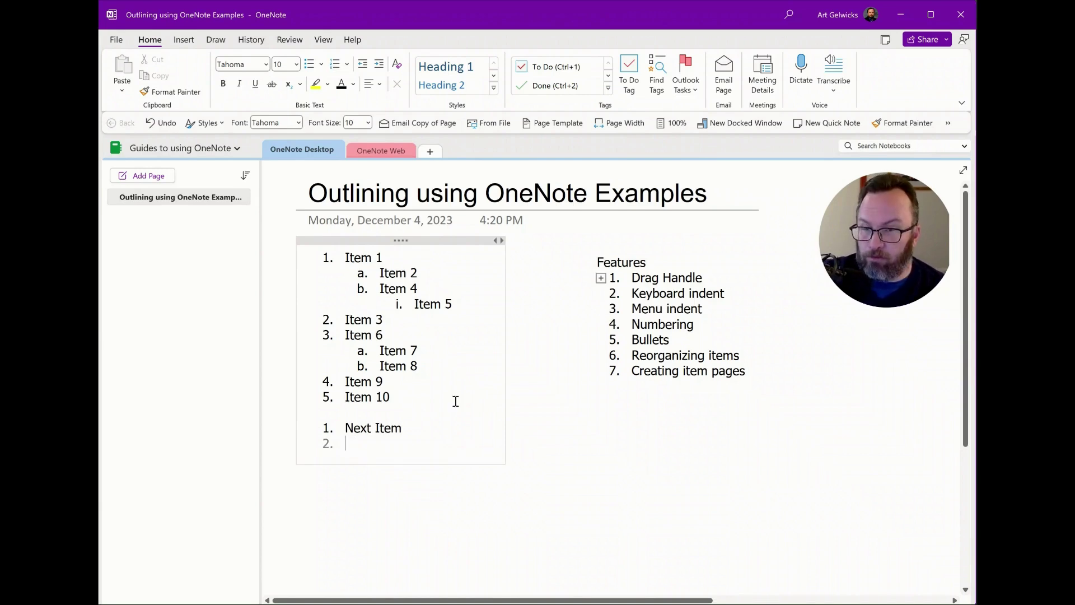
key("Return")
key("Return")
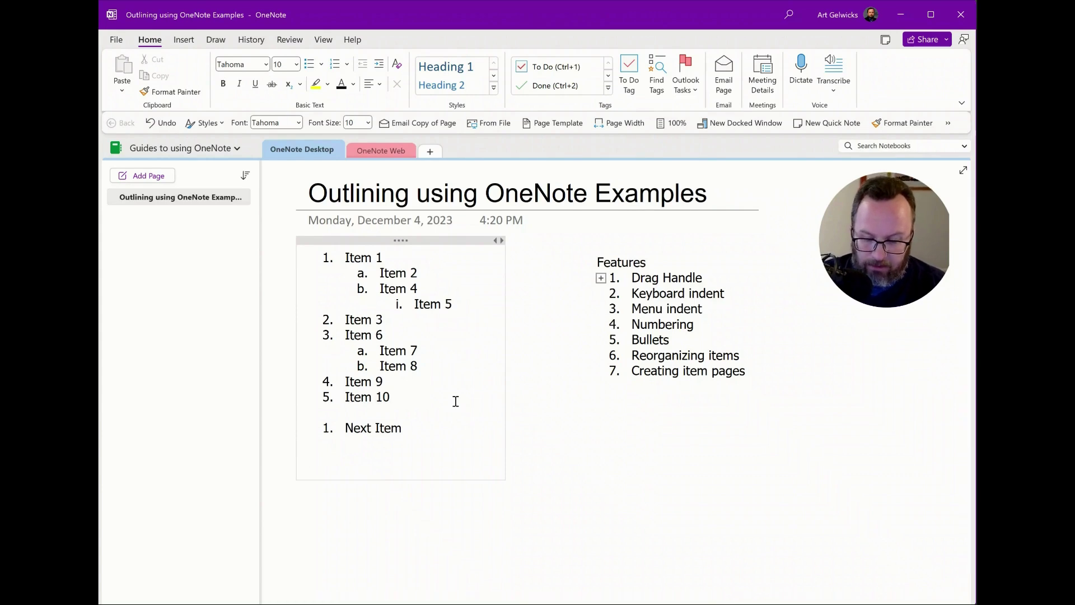
type("5.")
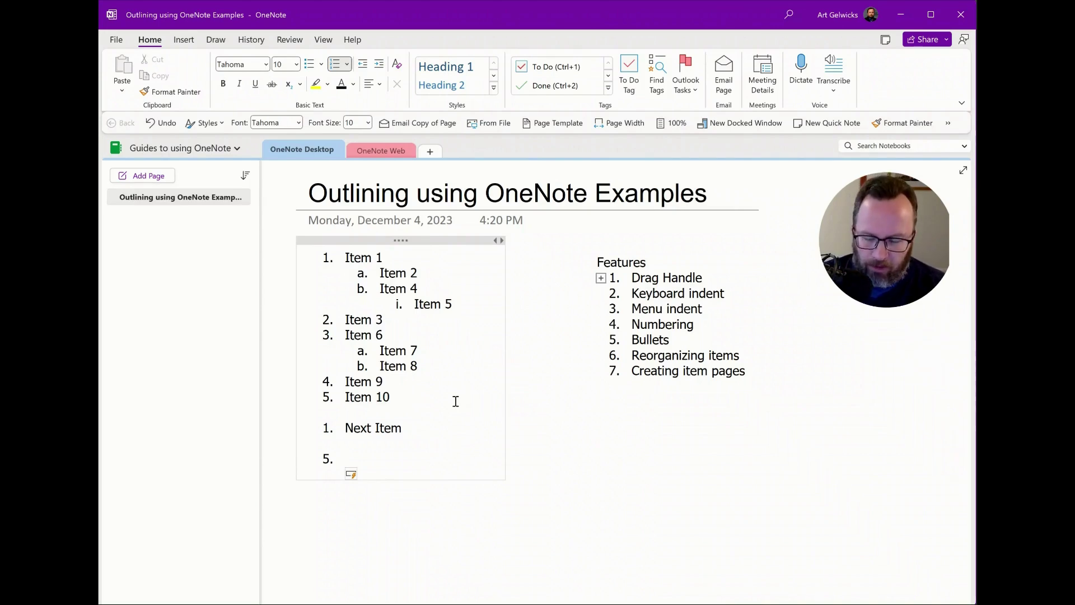
type("Next Item")
key("Return")
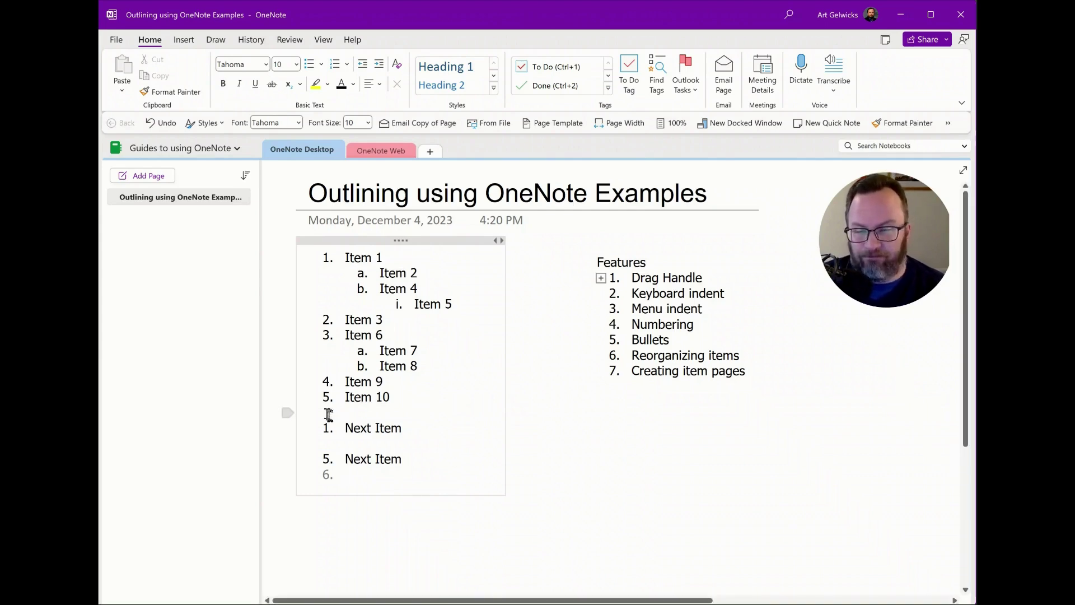
Step: Move the Next Item lines to sub-item c. under Item 6 and sub-item a. under Item 9
left_click_drag(311, 427, 361, 379)
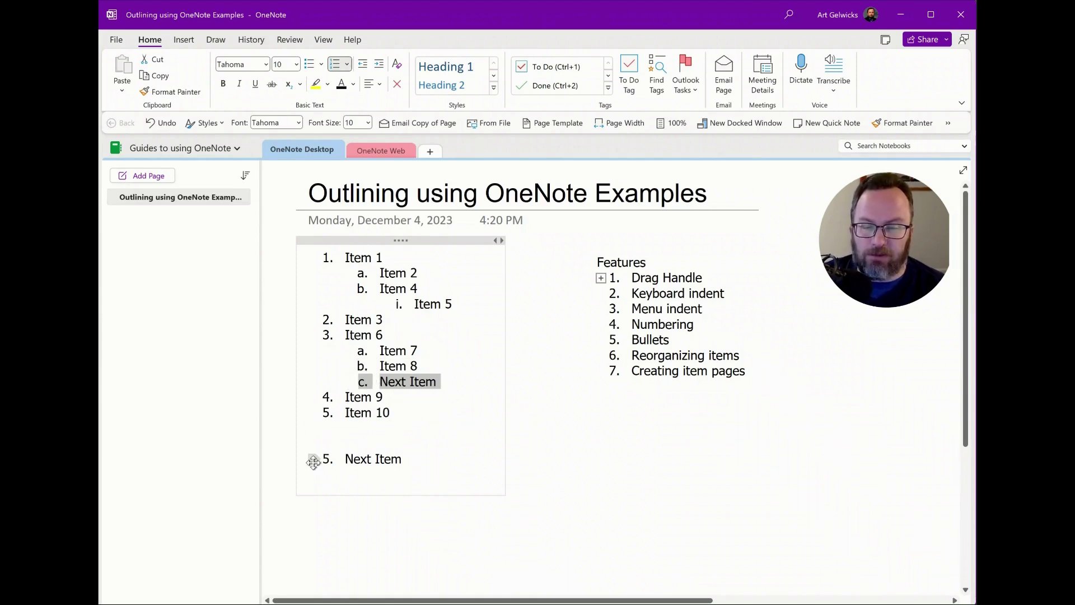
left_click_drag(313, 462, 372, 404)
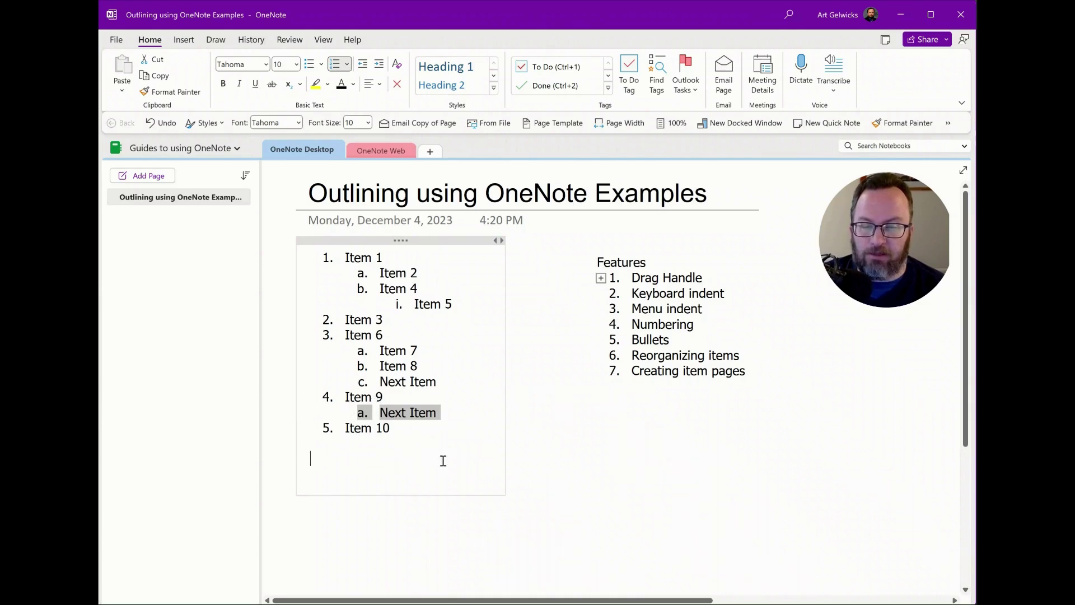
left_click(443, 461)
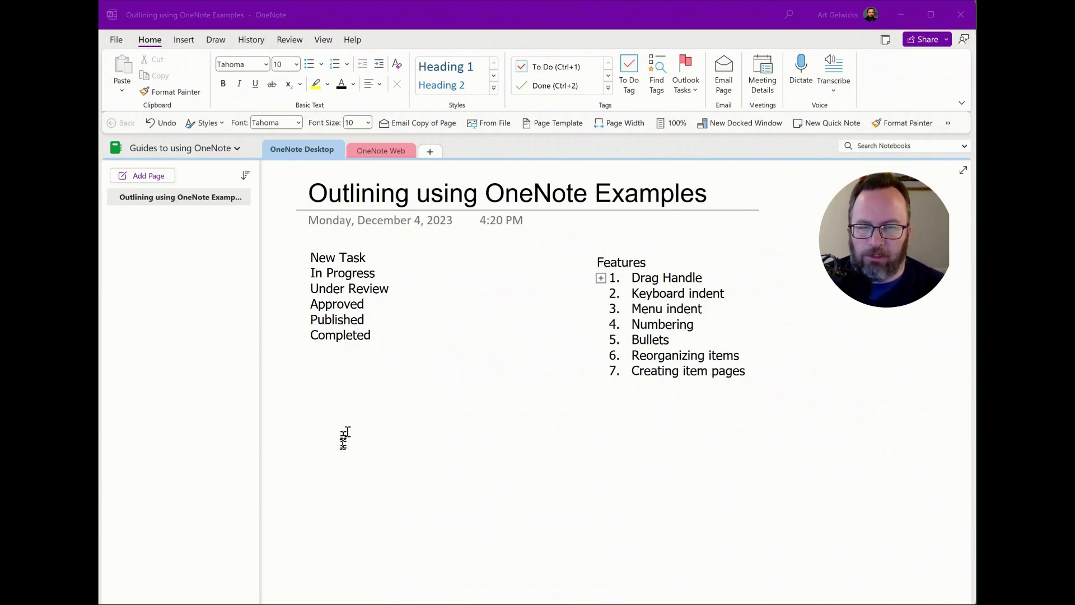
Step: Return focus to the OneNote window showing the New Task through Completed stage list
left_click(348, 445)
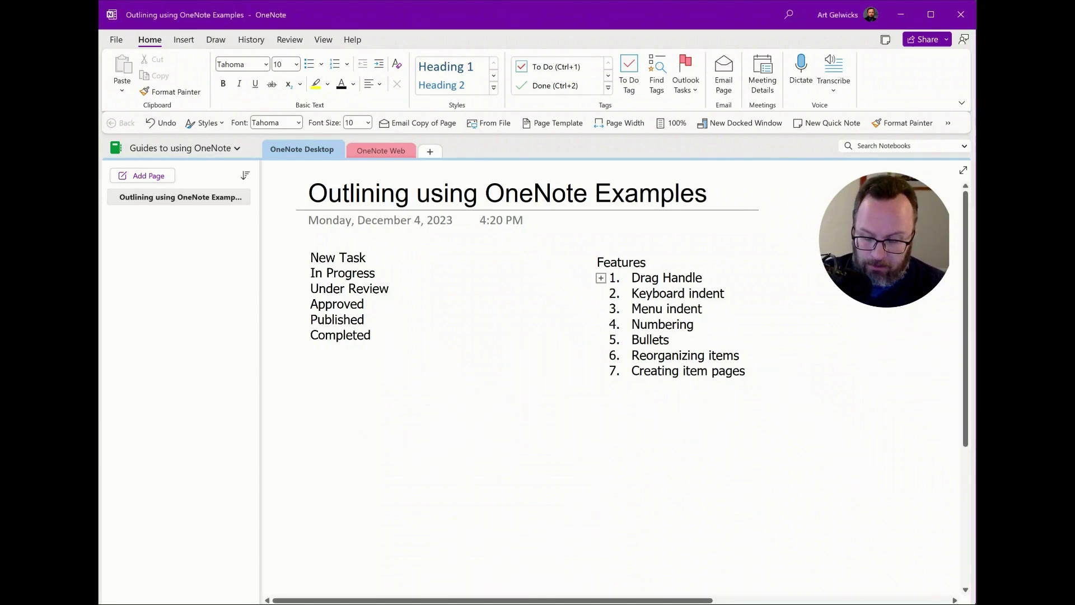
Step: Type a Task 1 note and drag it into the outline, indented beneath Under Review
type("Task 1")
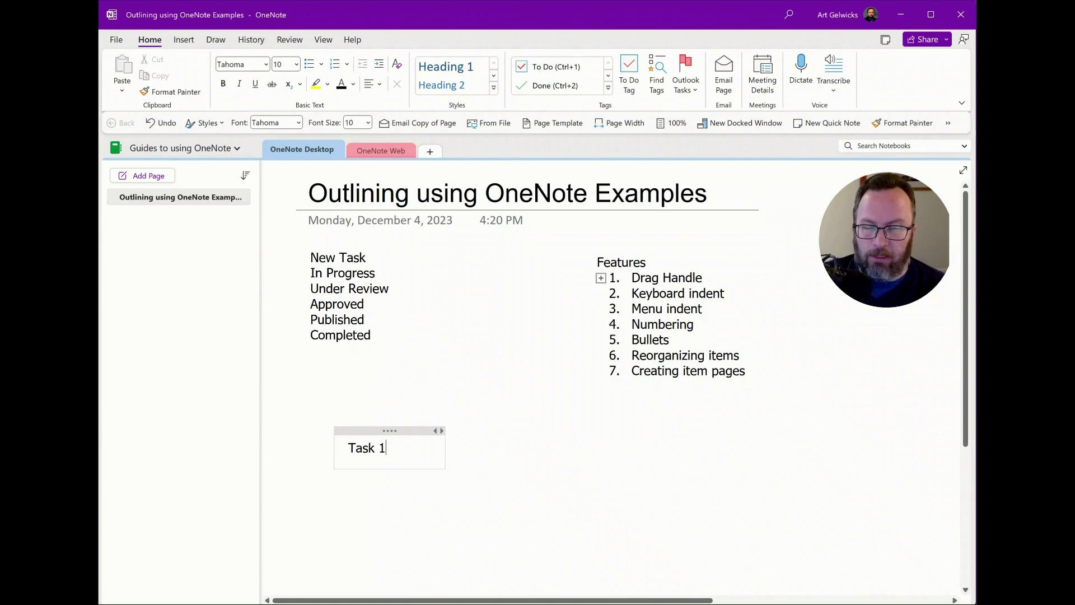
left_click_drag(325, 446, 334, 280)
mouse_move(332, 274)
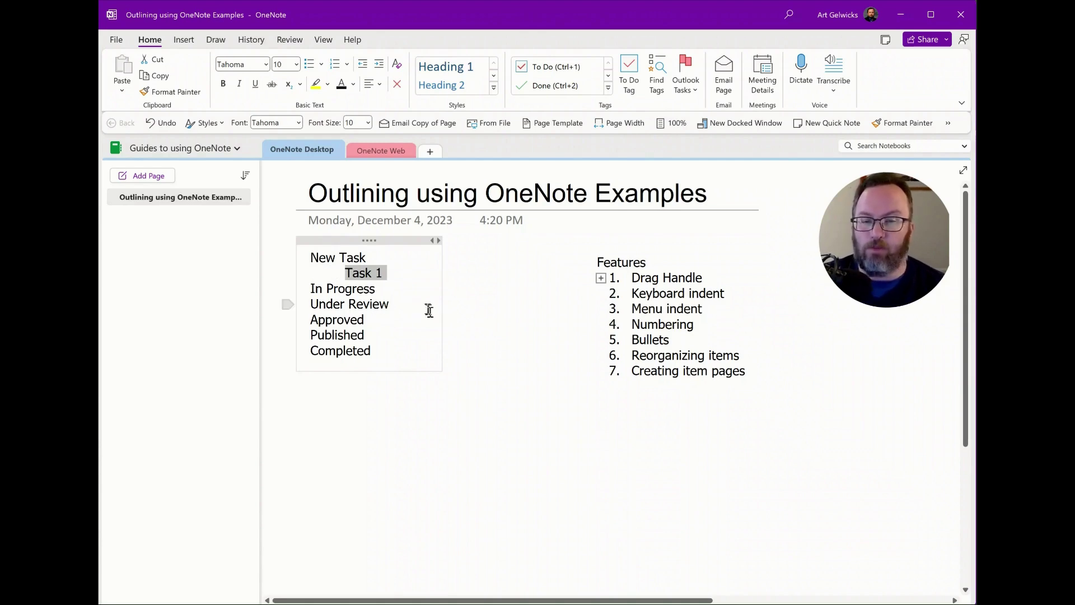
left_click_drag(325, 272, 337, 307)
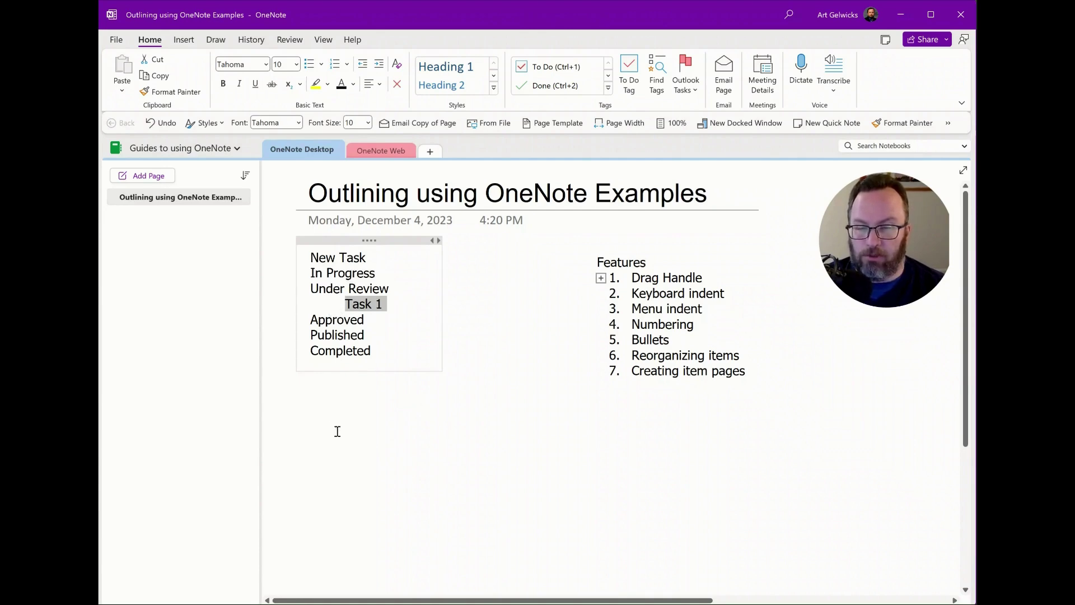
left_click(342, 455)
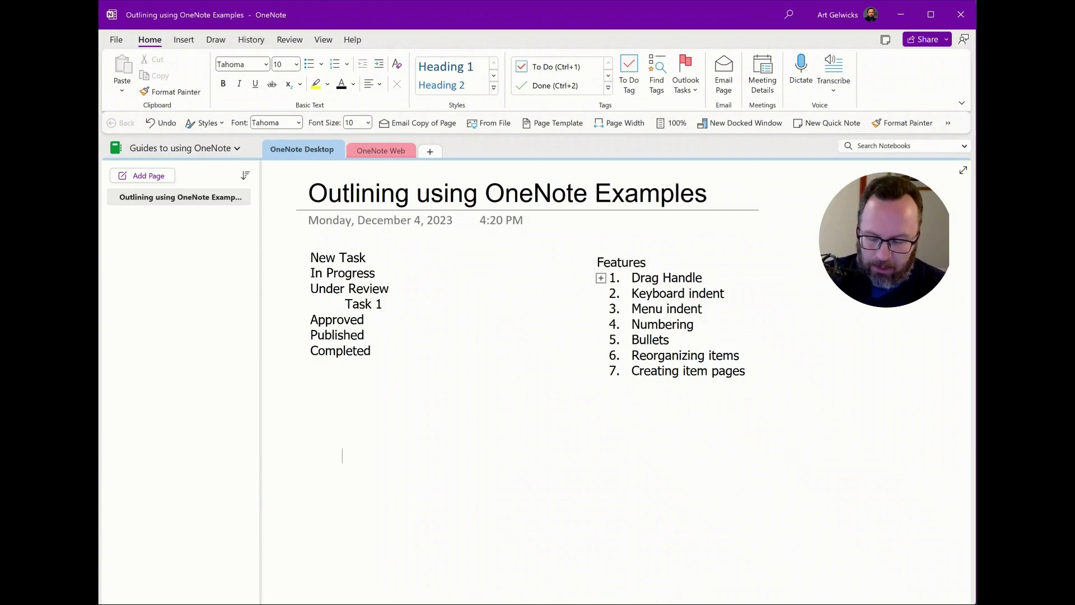
Step: Create a two-cell table reading 'Task 2' and 'Due 12-24-2023'
type("Tsk")
key("BackSpace")
key("BackSpace")
type("ask ")
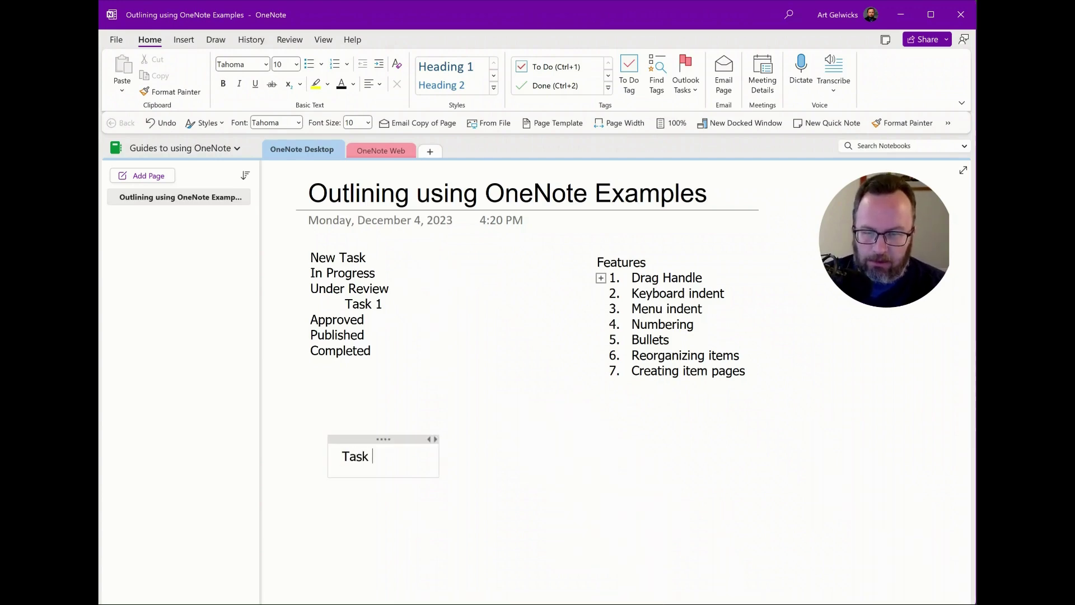
type("2")
key("Tab")
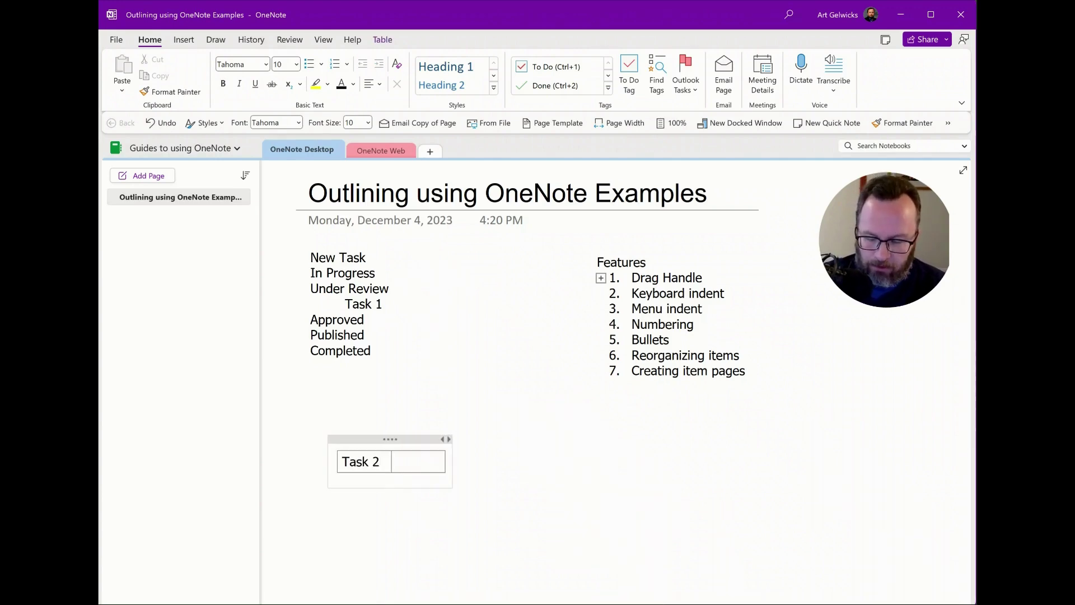
type("Due Mon")
key("BackSpace")
key("BackSpace")
key("BackSpace")
type("12-")
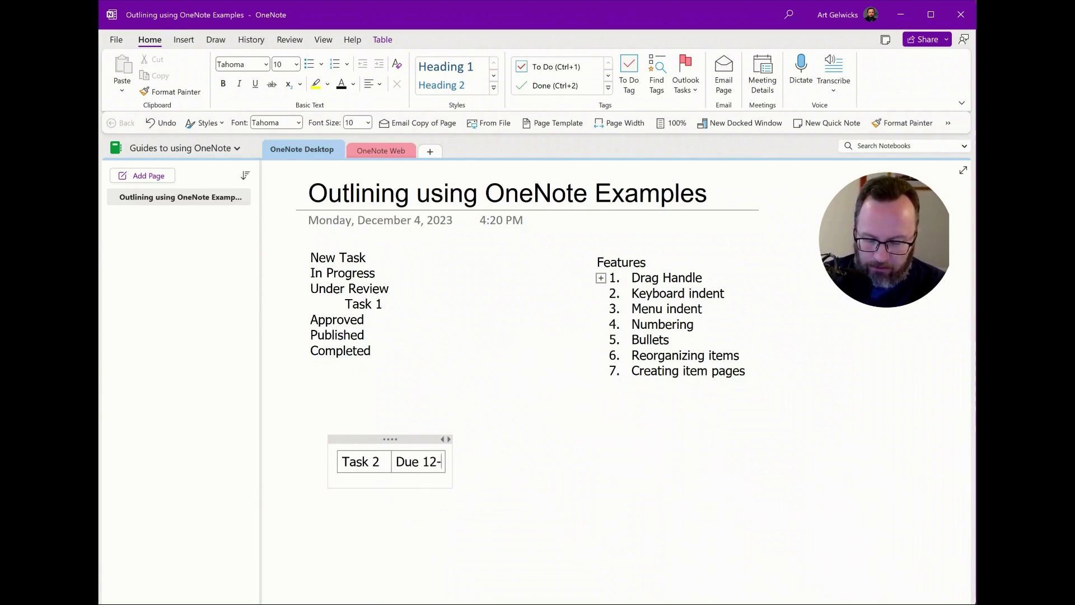
type("24-2023")
left_click(624, 476)
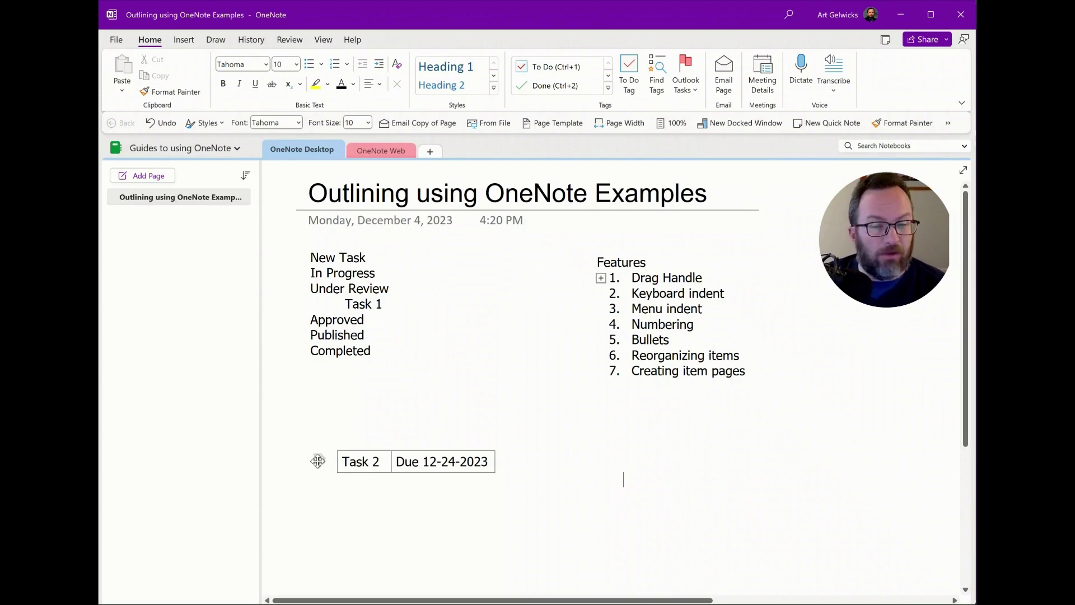
Step: Move the Task 2 table under New Task and indent it one level
left_click_drag(318, 460, 367, 273)
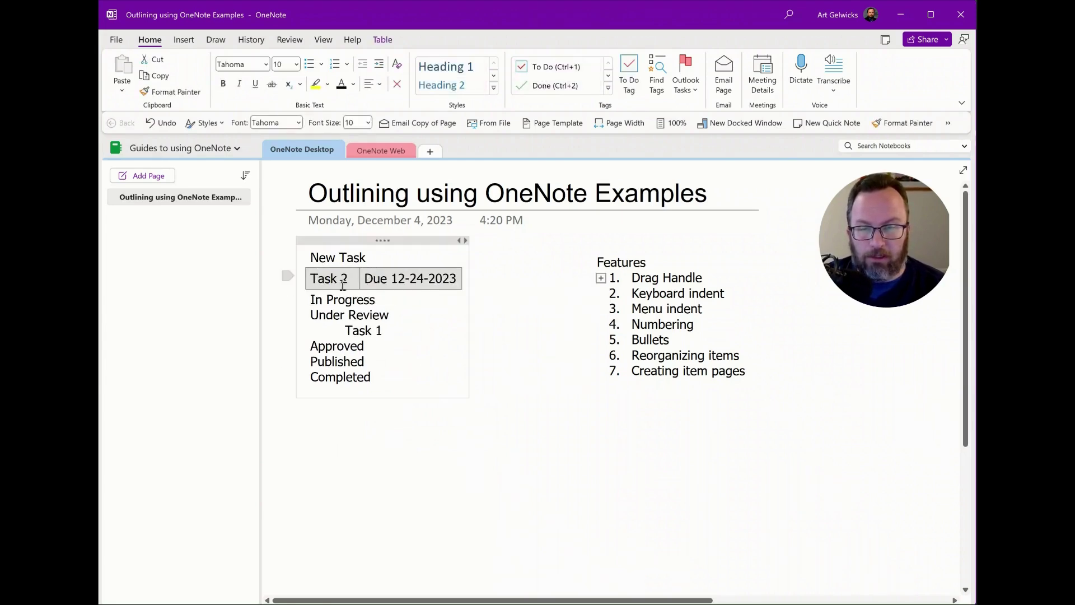
left_click(358, 298)
key("Up")
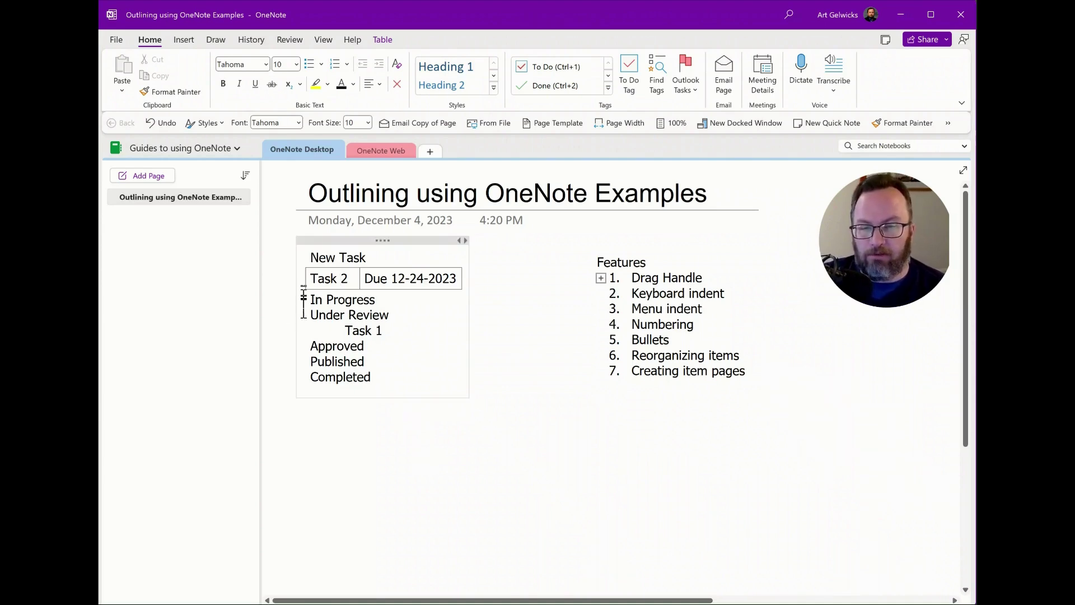
left_click(288, 277)
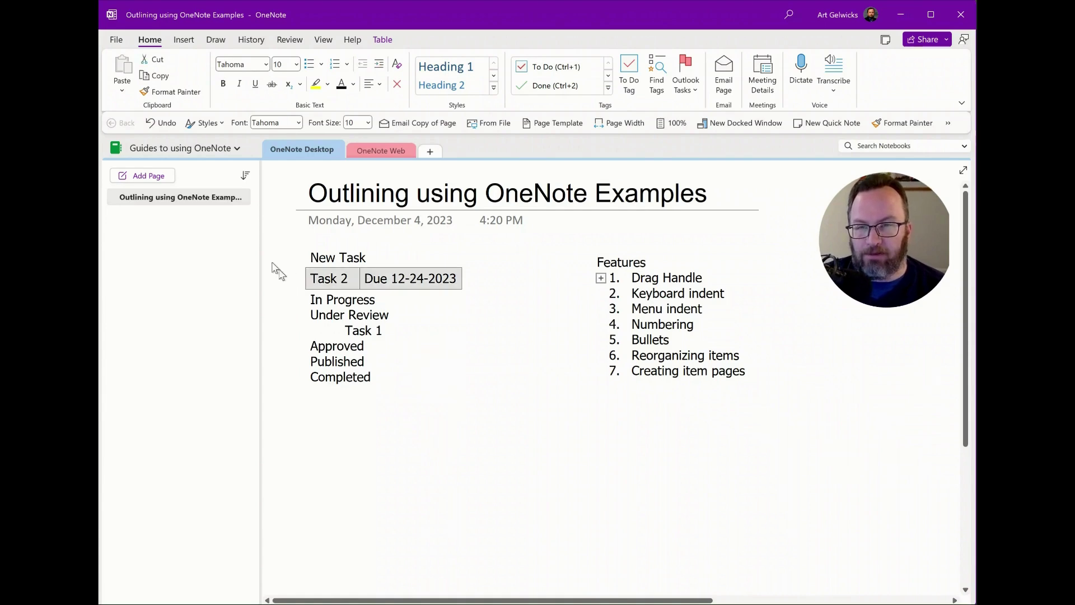
left_click(379, 65)
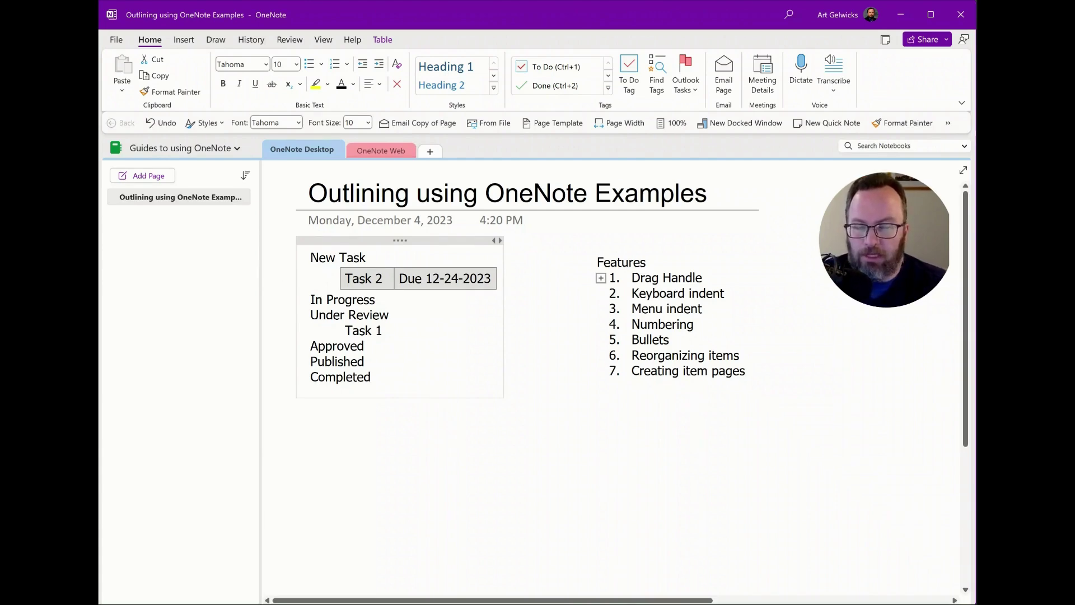
Step: Create a two-cell table reading 'Task 3' and 'Due 12-15-2023'
left_click(353, 448)
type("Task 3")
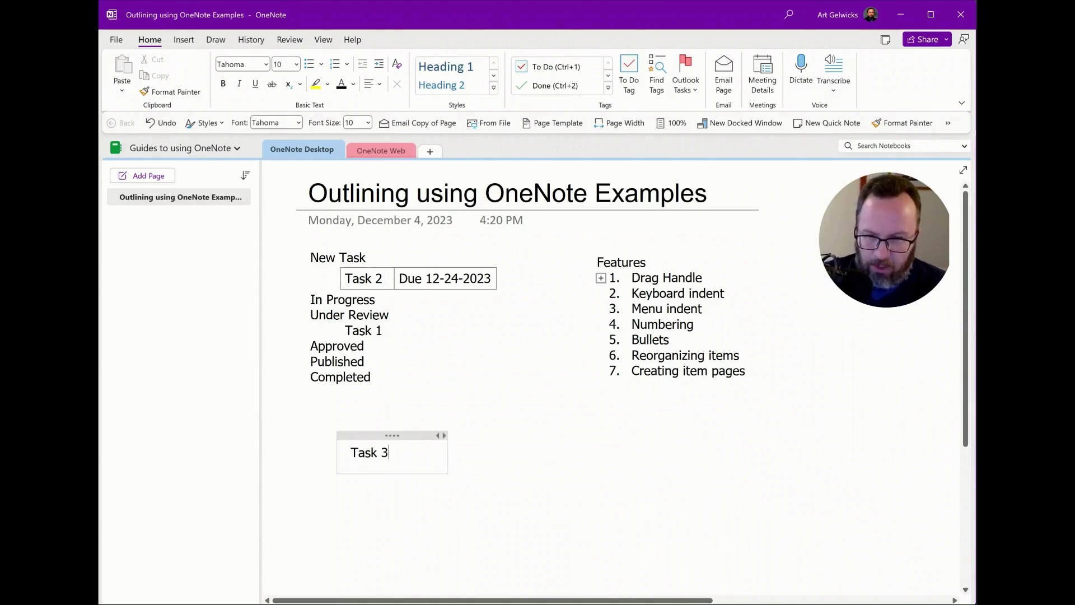
key("Tab")
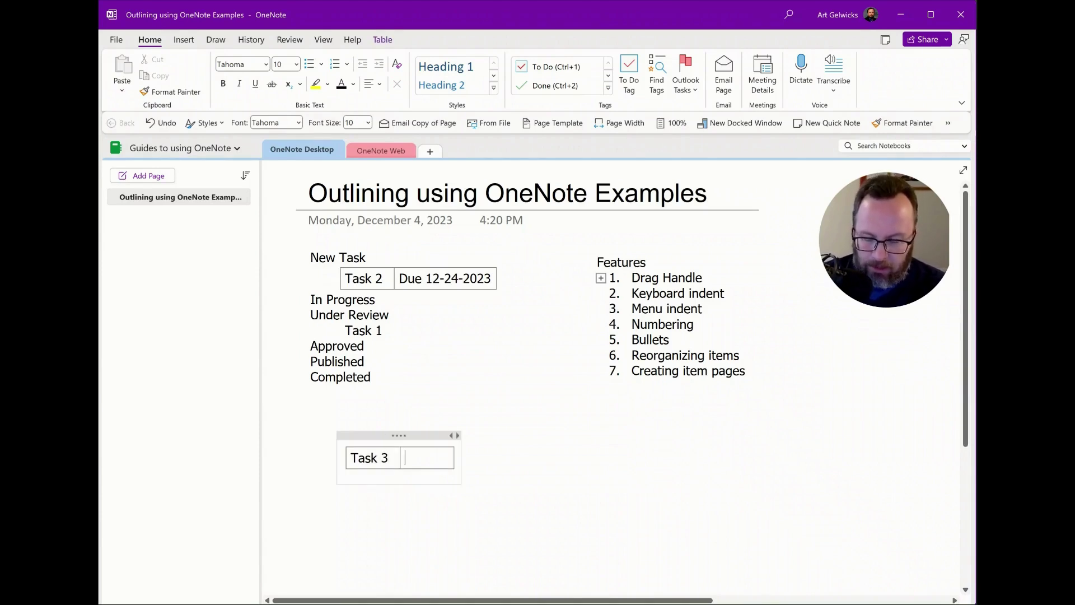
type("Due 12")
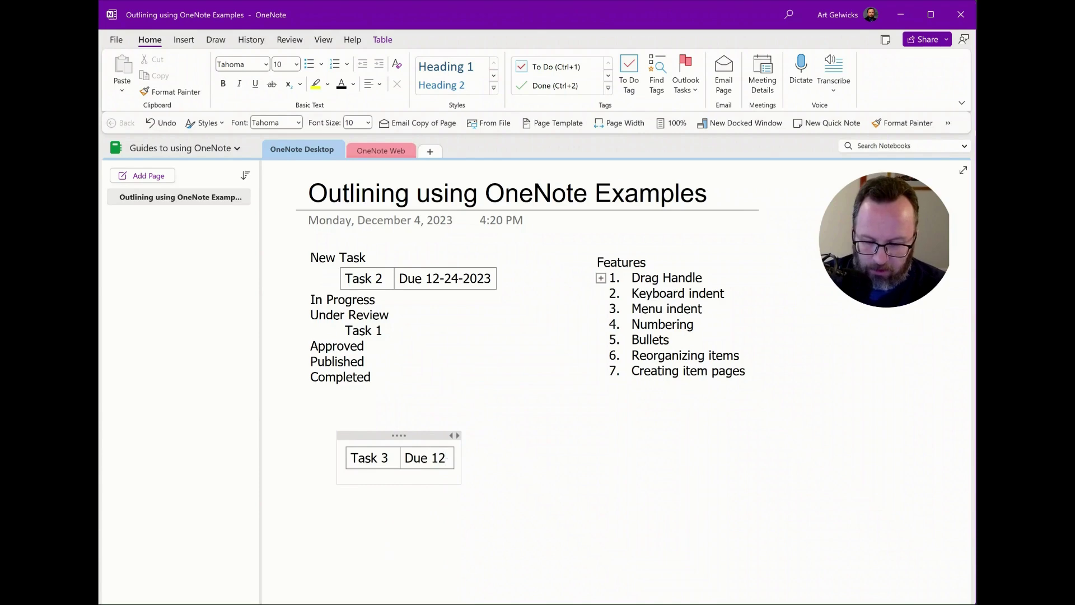
type("-15-2023")
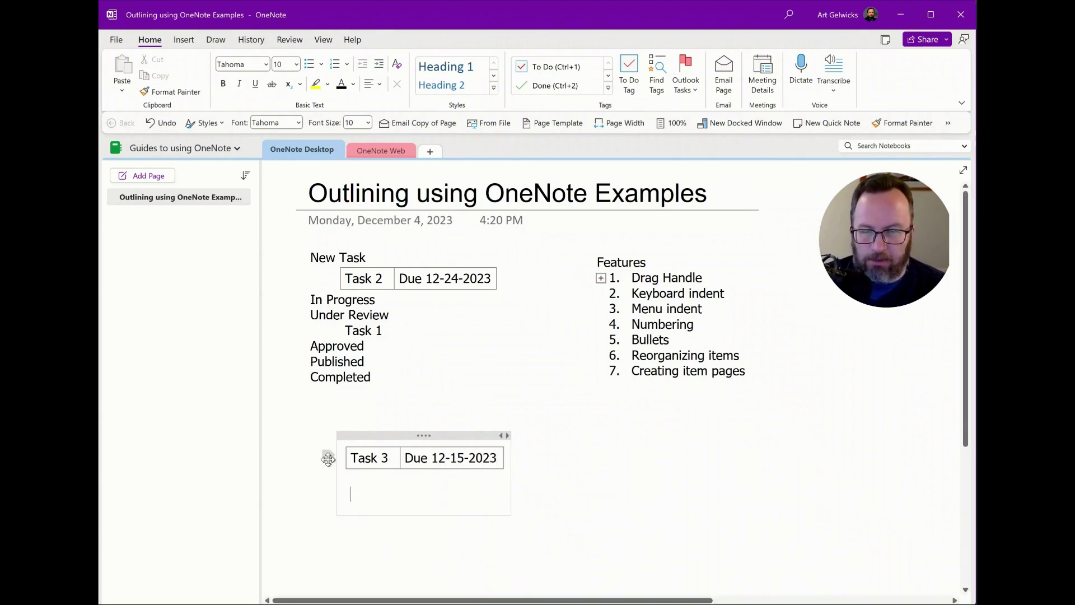
Step: Move the Task 3 table below In Progress and indent it one level
left_click(328, 459)
left_click_drag(328, 459, 347, 303)
left_click(282, 318)
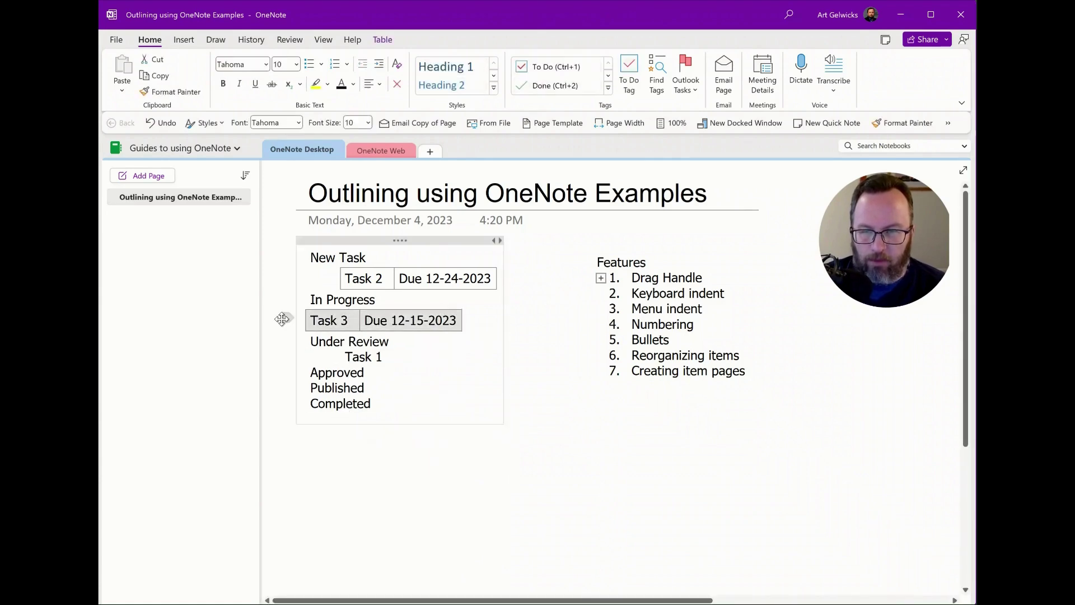
key("Tab")
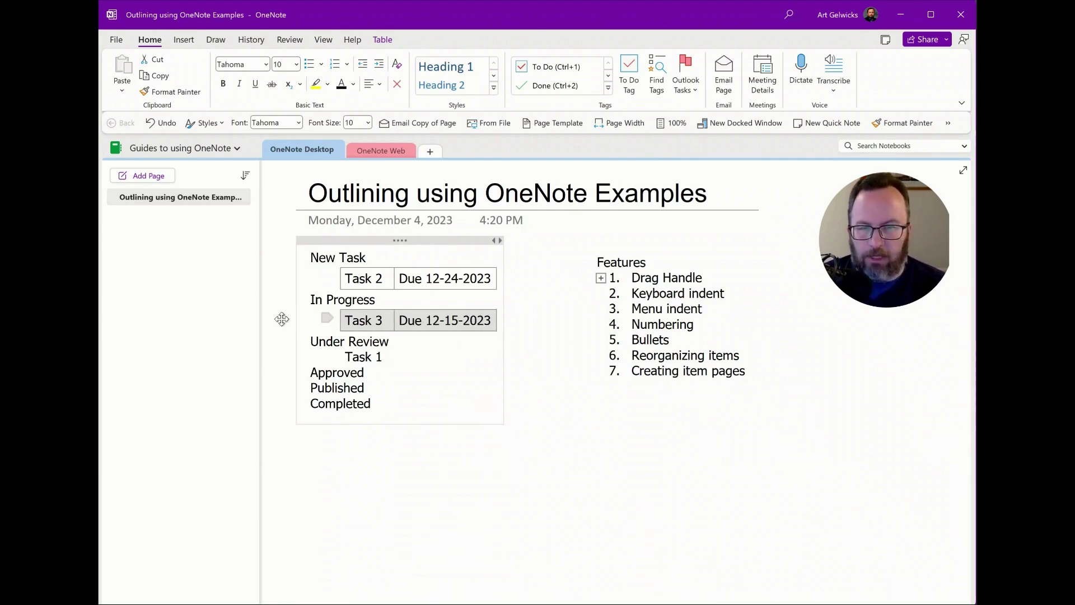
key("Escape")
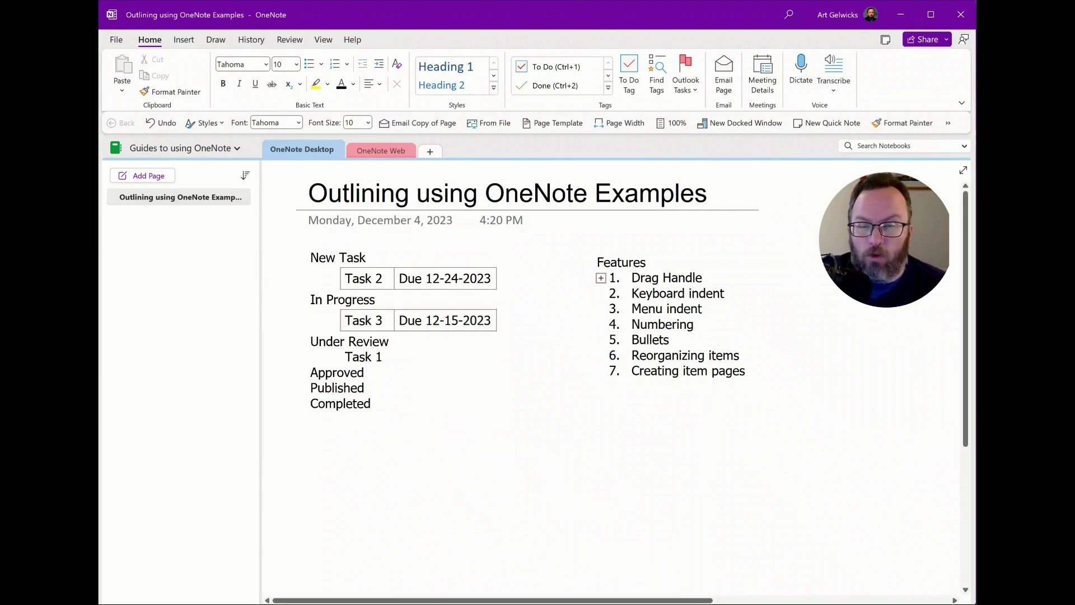
Step: Collapse the In Progress entry so its Task 3 table is hidden
left_click_drag(288, 297, 289, 298)
double_click(290, 298)
left_click(500, 500)
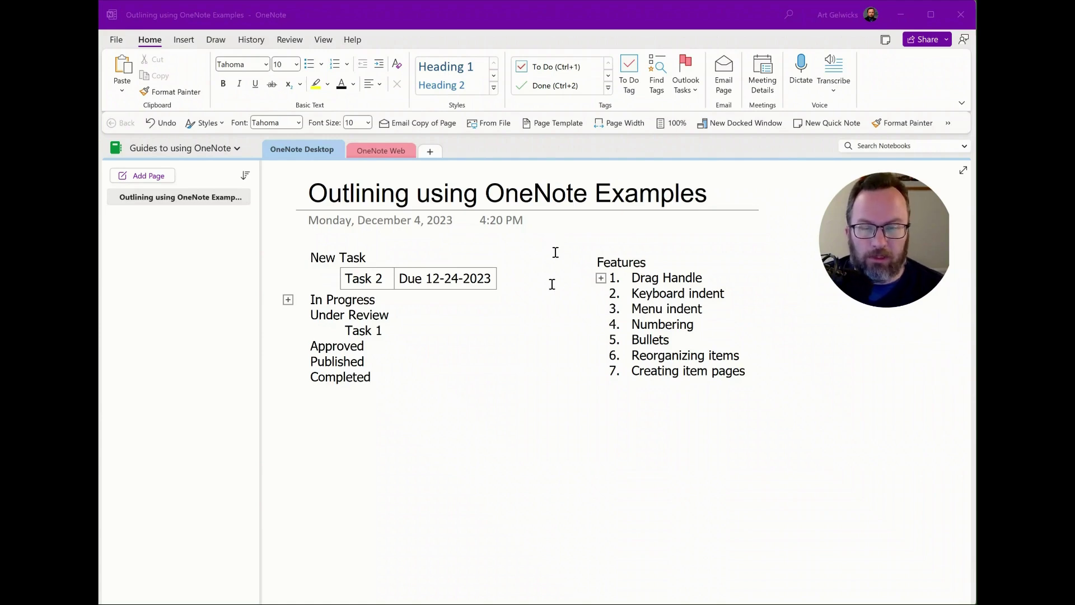
left_click(318, 444)
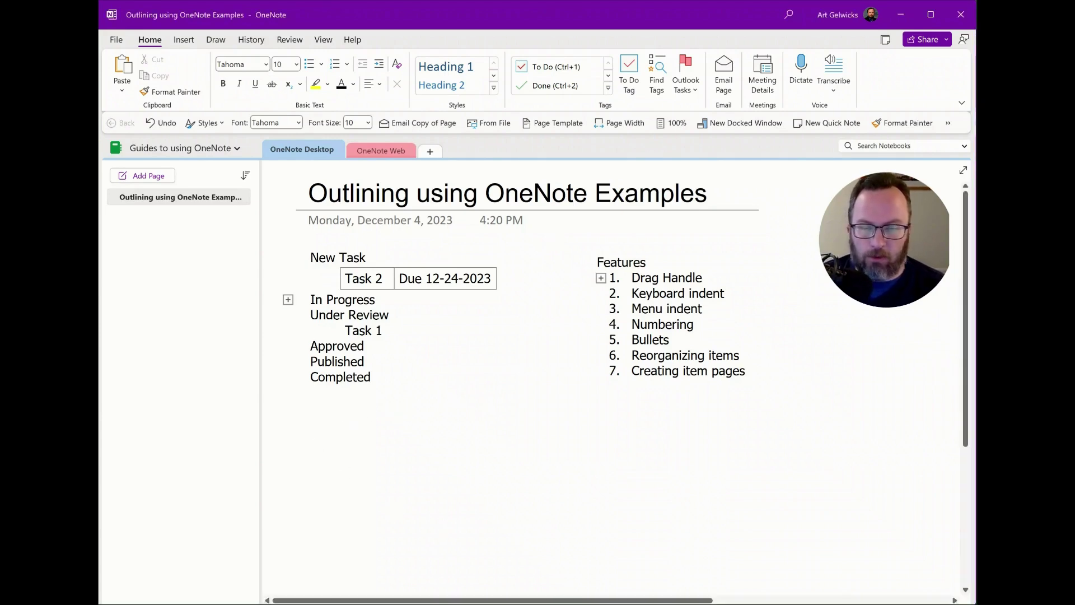
Step: Create a [[New Task]] linked page in a two-cell table beside 'Due 12-23-2023'
type("[[")
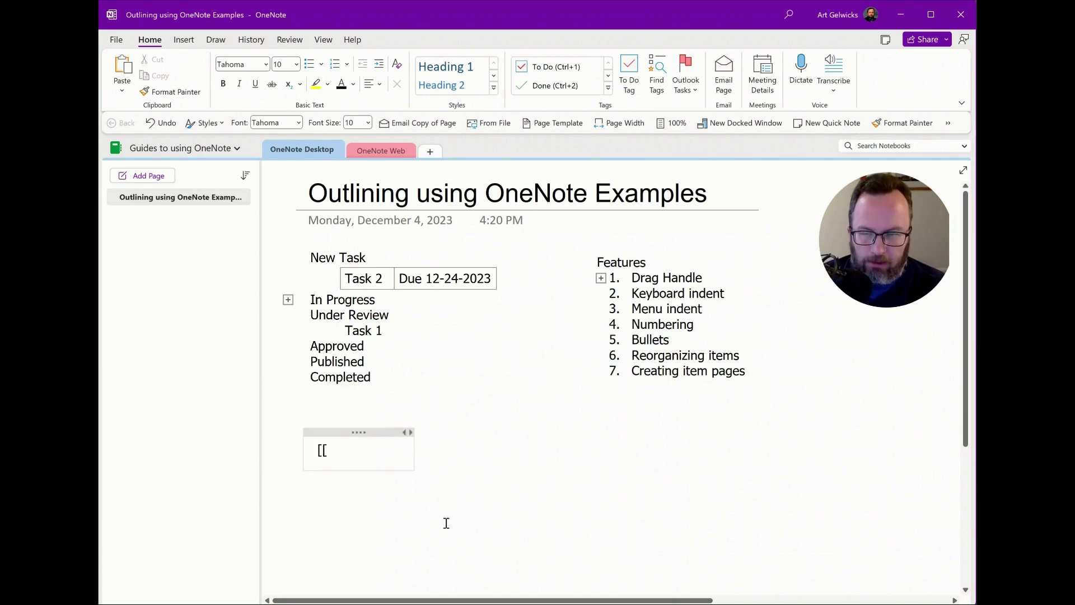
type("New Task")
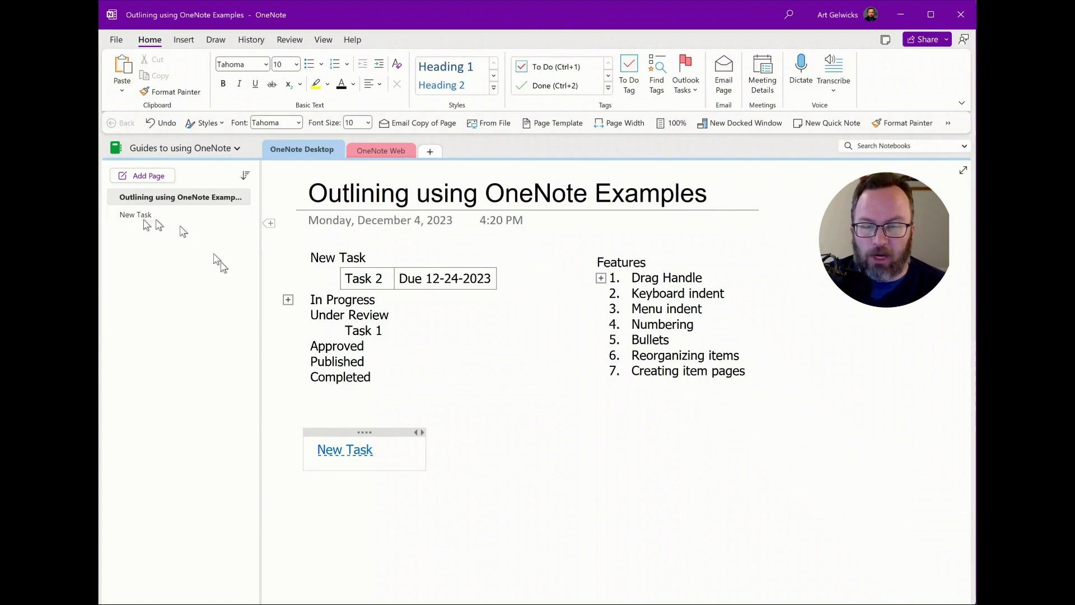
key("Tab")
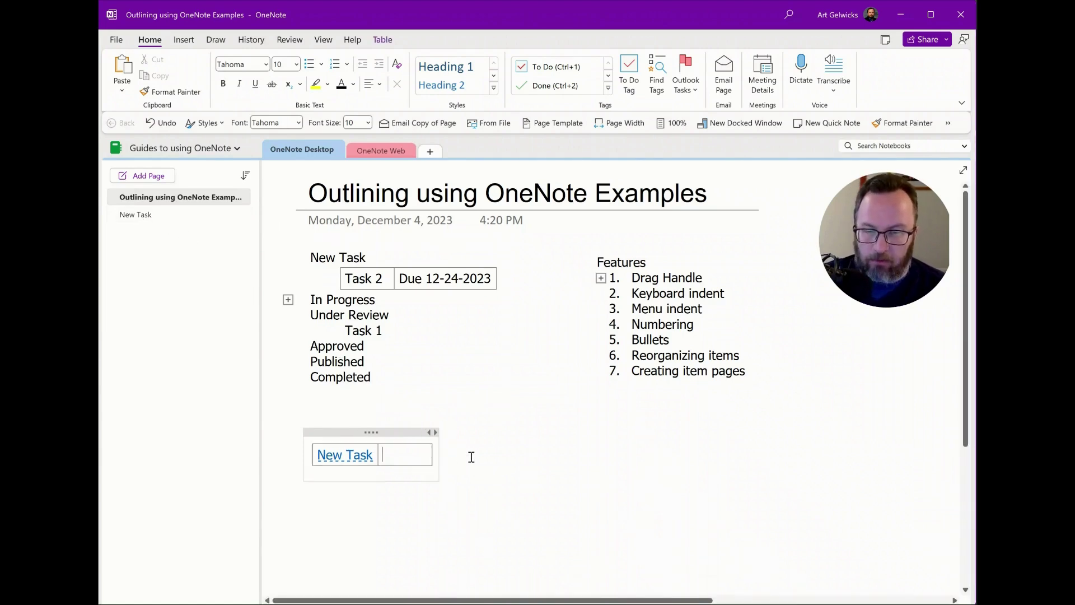
type("Due 12-")
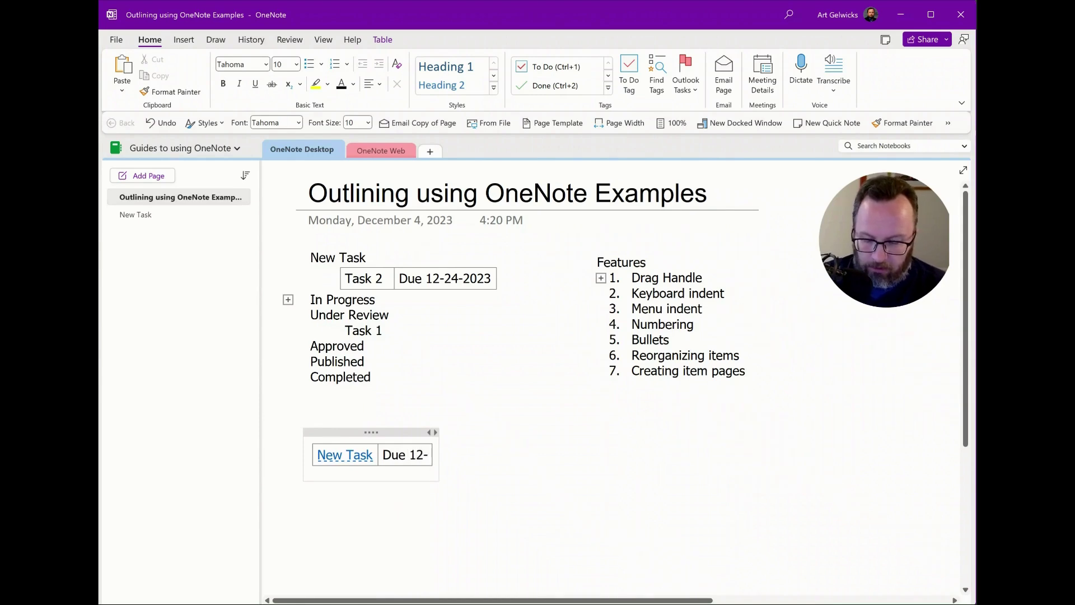
type("23-2023")
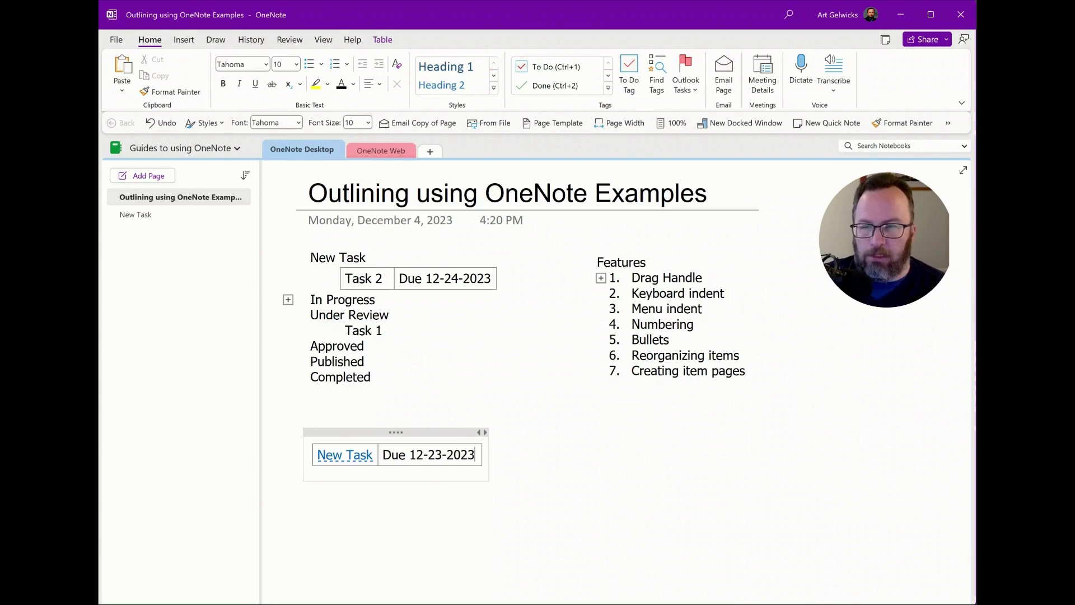
left_click(533, 456)
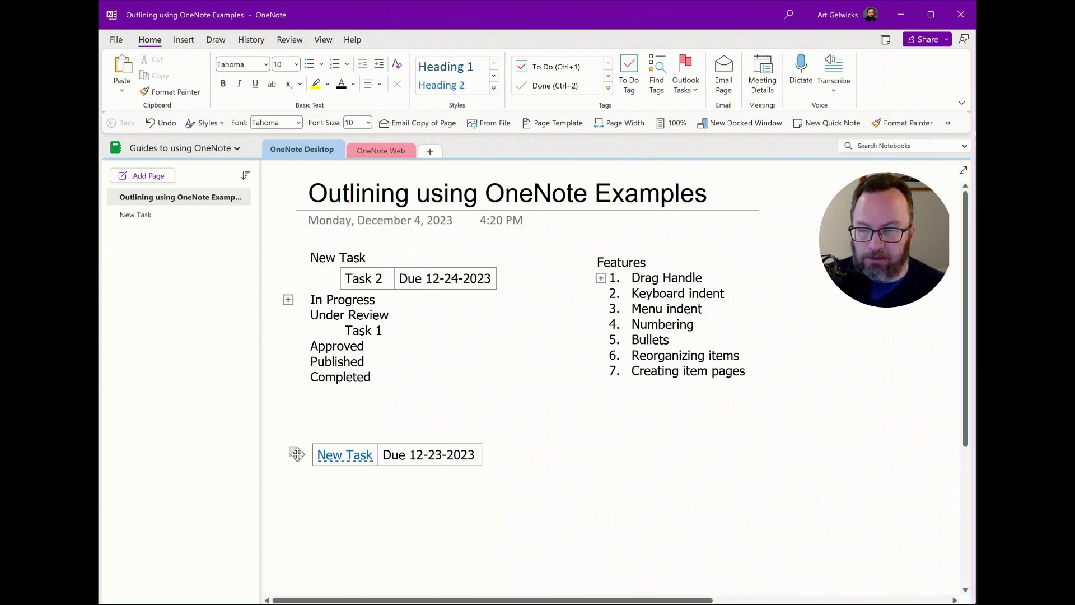
Step: Move the New Task row beneath Task 2, confirm its link opens the page, then return to the outline
left_click_drag(299, 453, 357, 287)
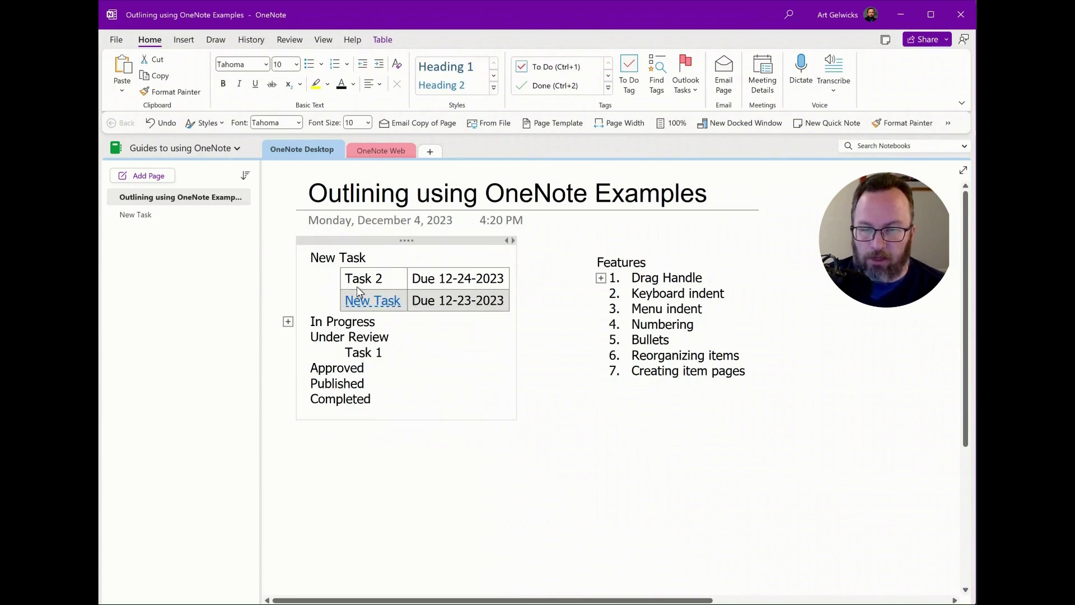
left_click(387, 302)
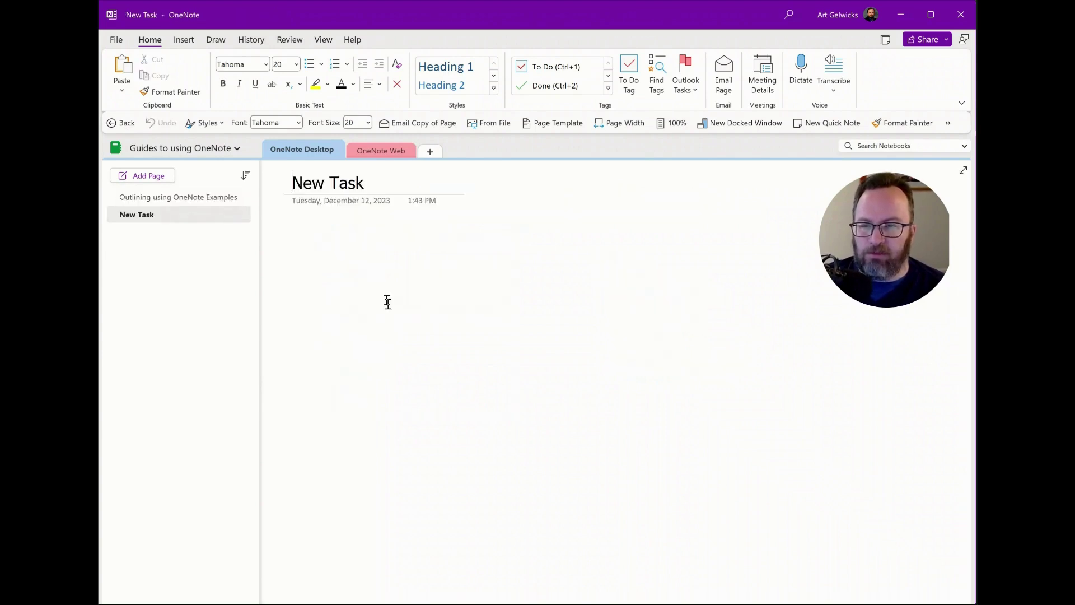
left_click(231, 200)
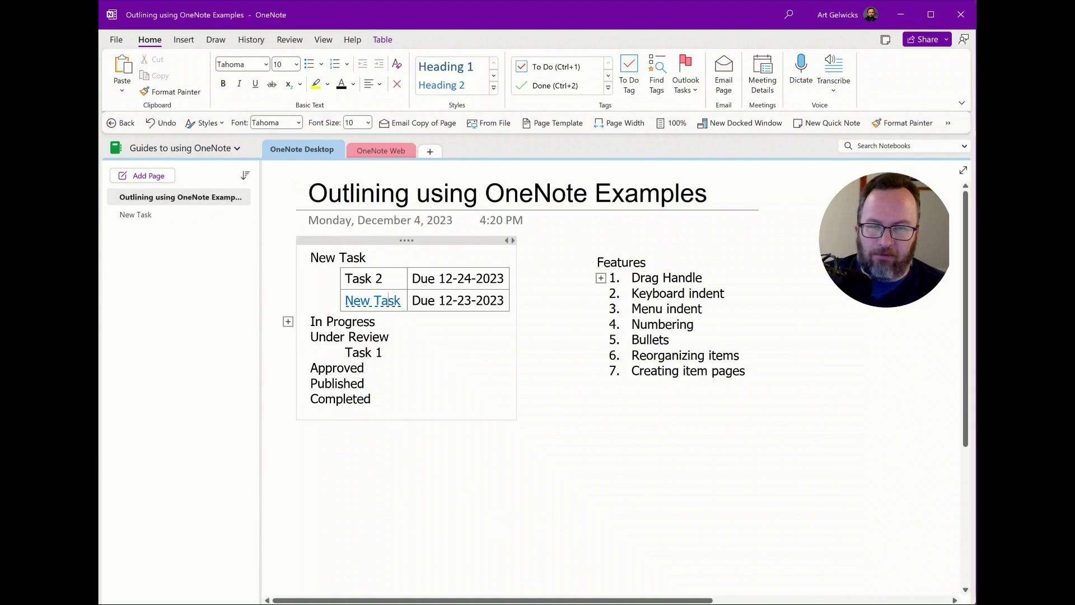